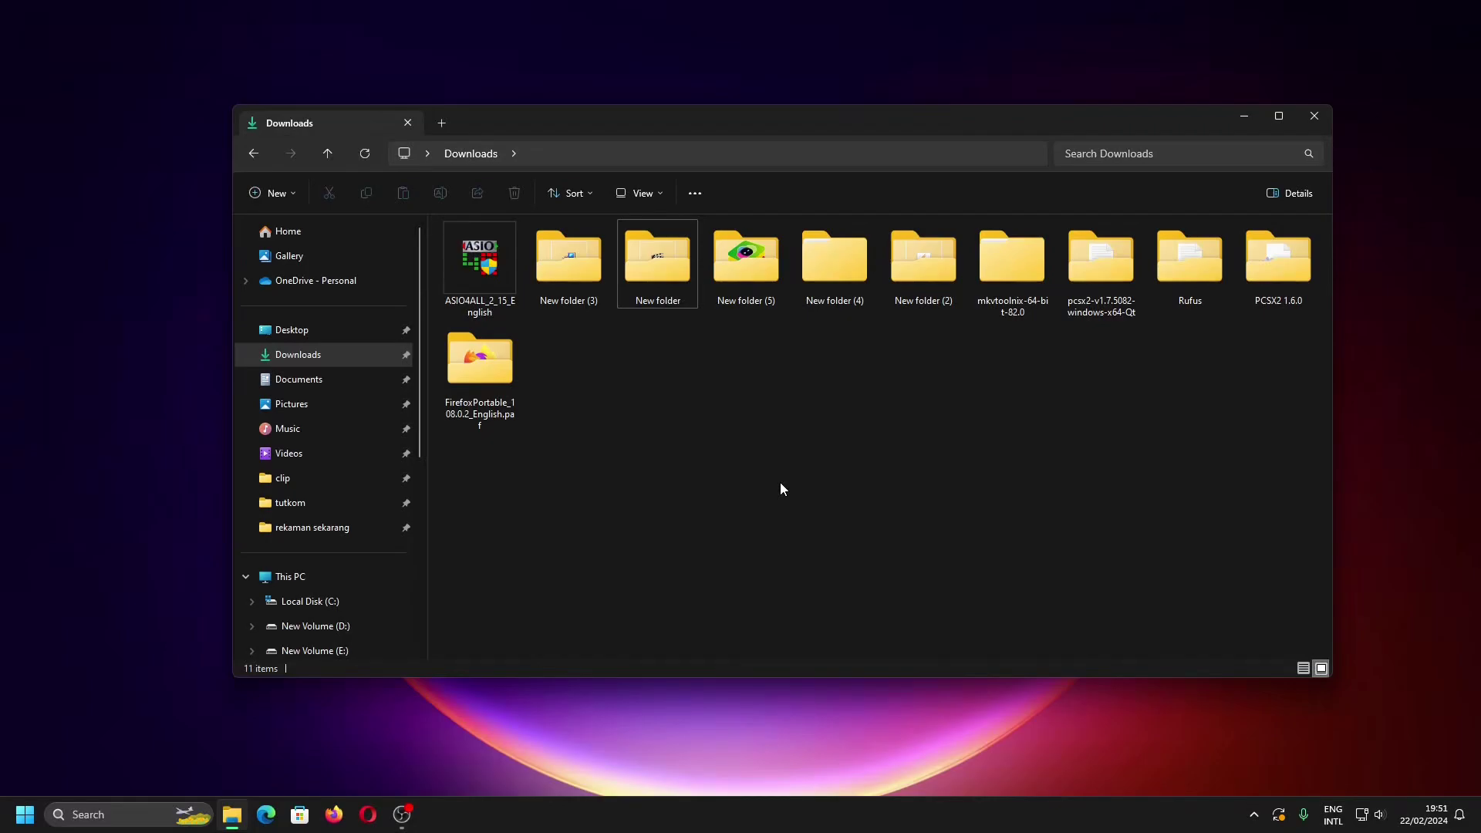
- Open foobar2000 and bring up the ASIO output page in its preferences
{"action": "key", "text": "super"}
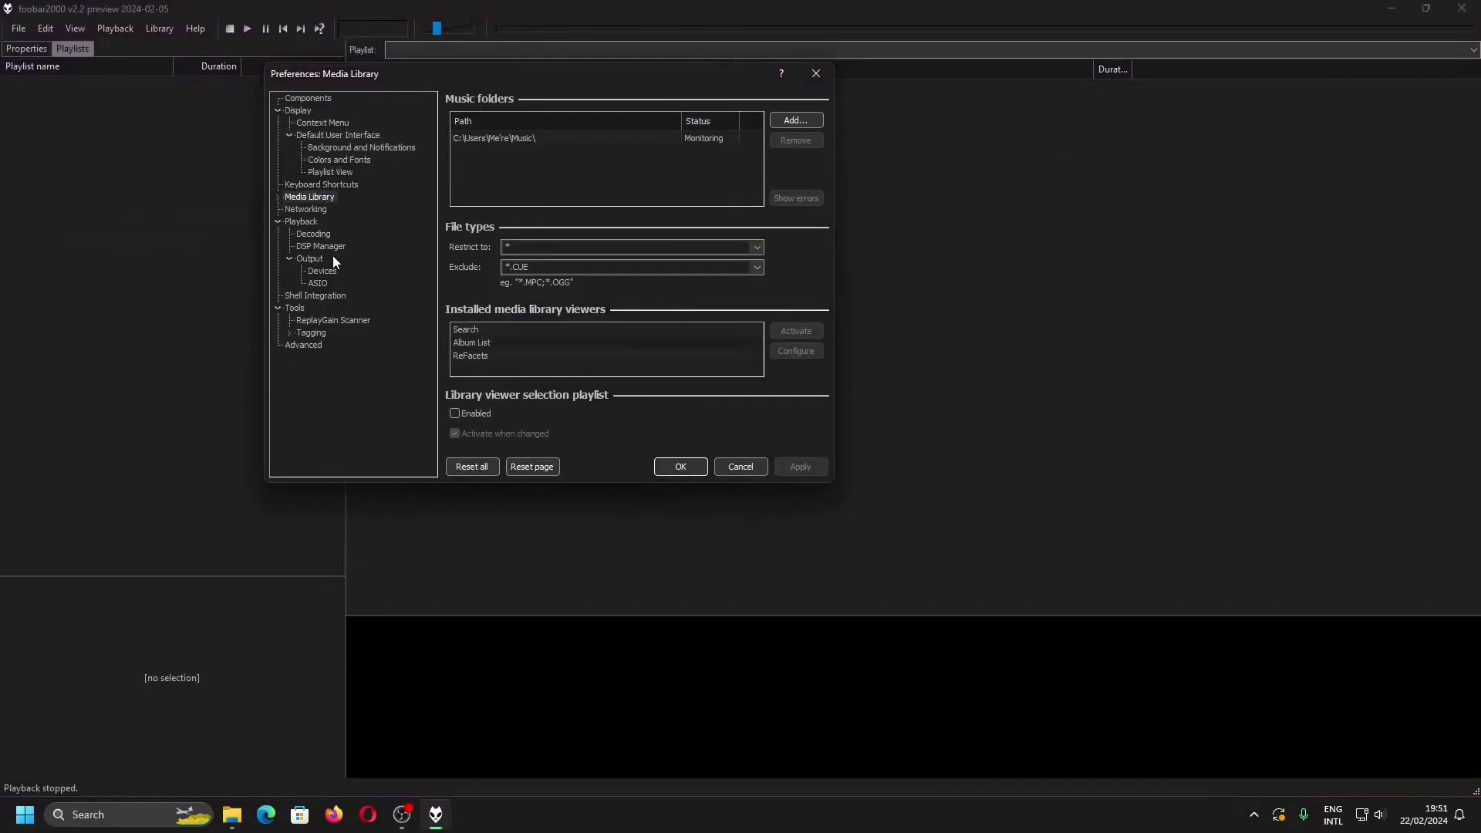
{"action": "left_click", "coordinate": [319, 280]}
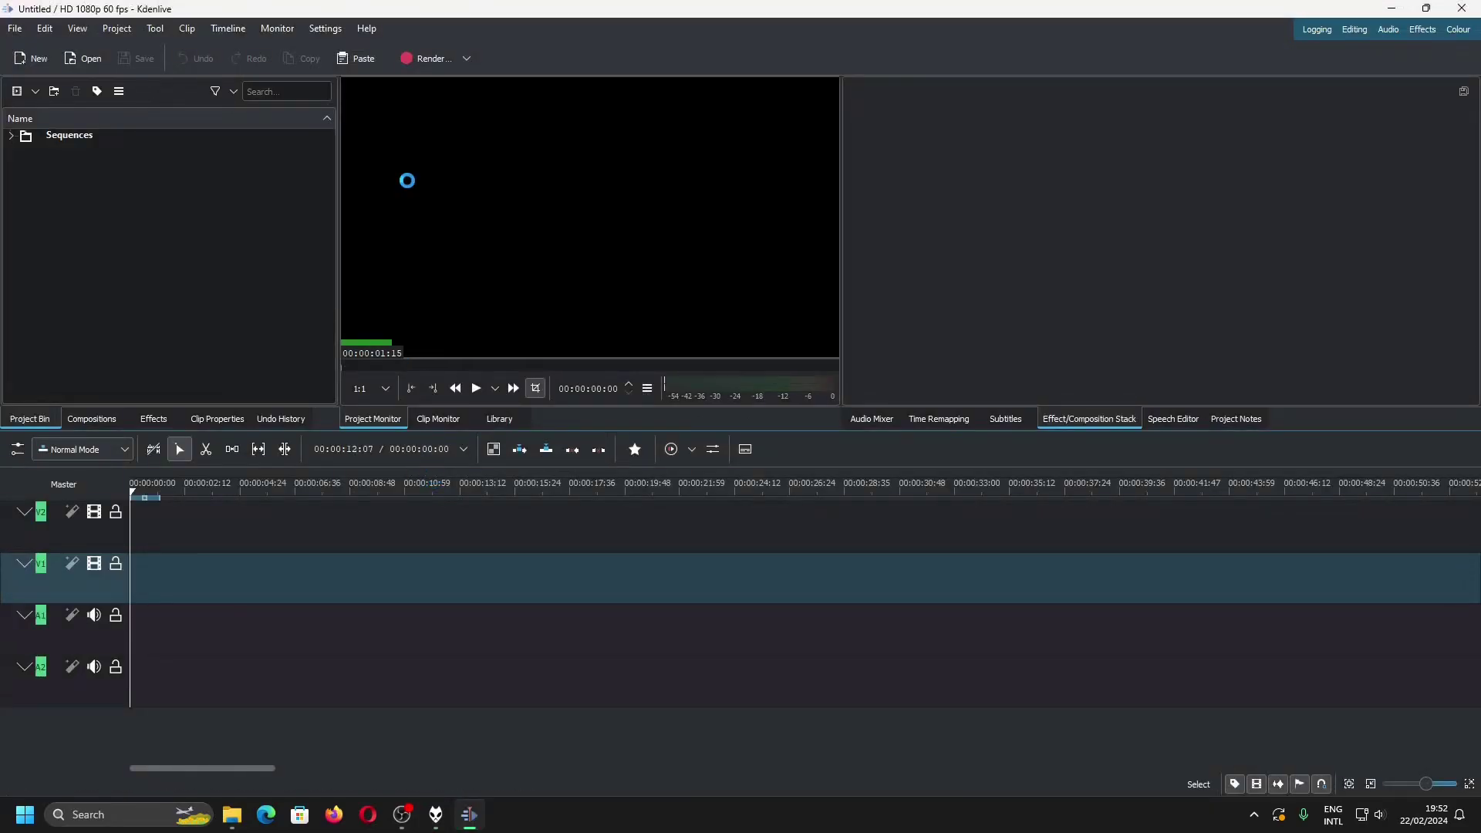
- In Kdenlive, examine the audio backend, audio driver and audio device choices in the playback configuration
{"action": "left_click", "coordinate": [338, 31]}
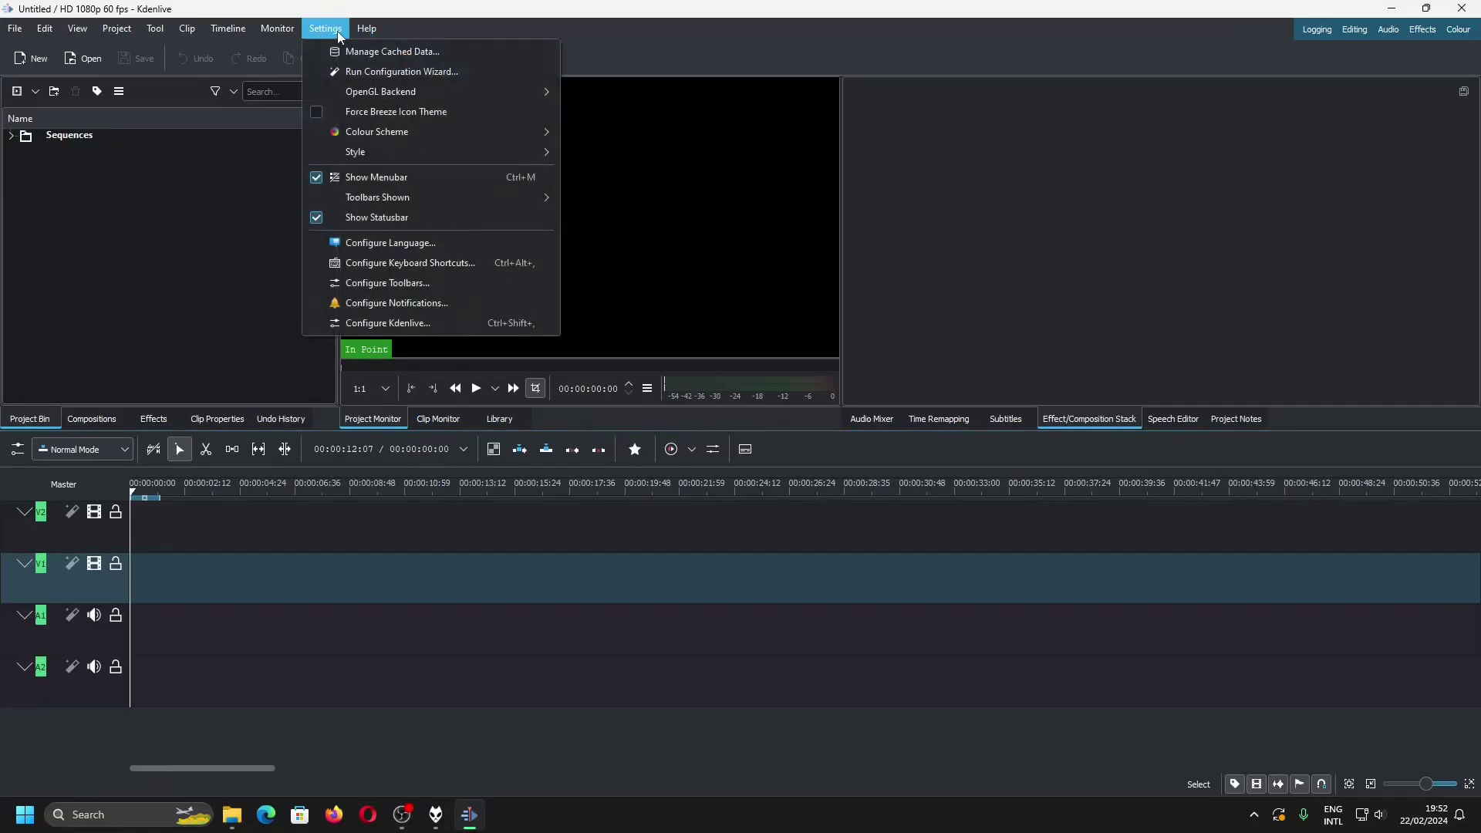
{"action": "left_click", "coordinate": [432, 319]}
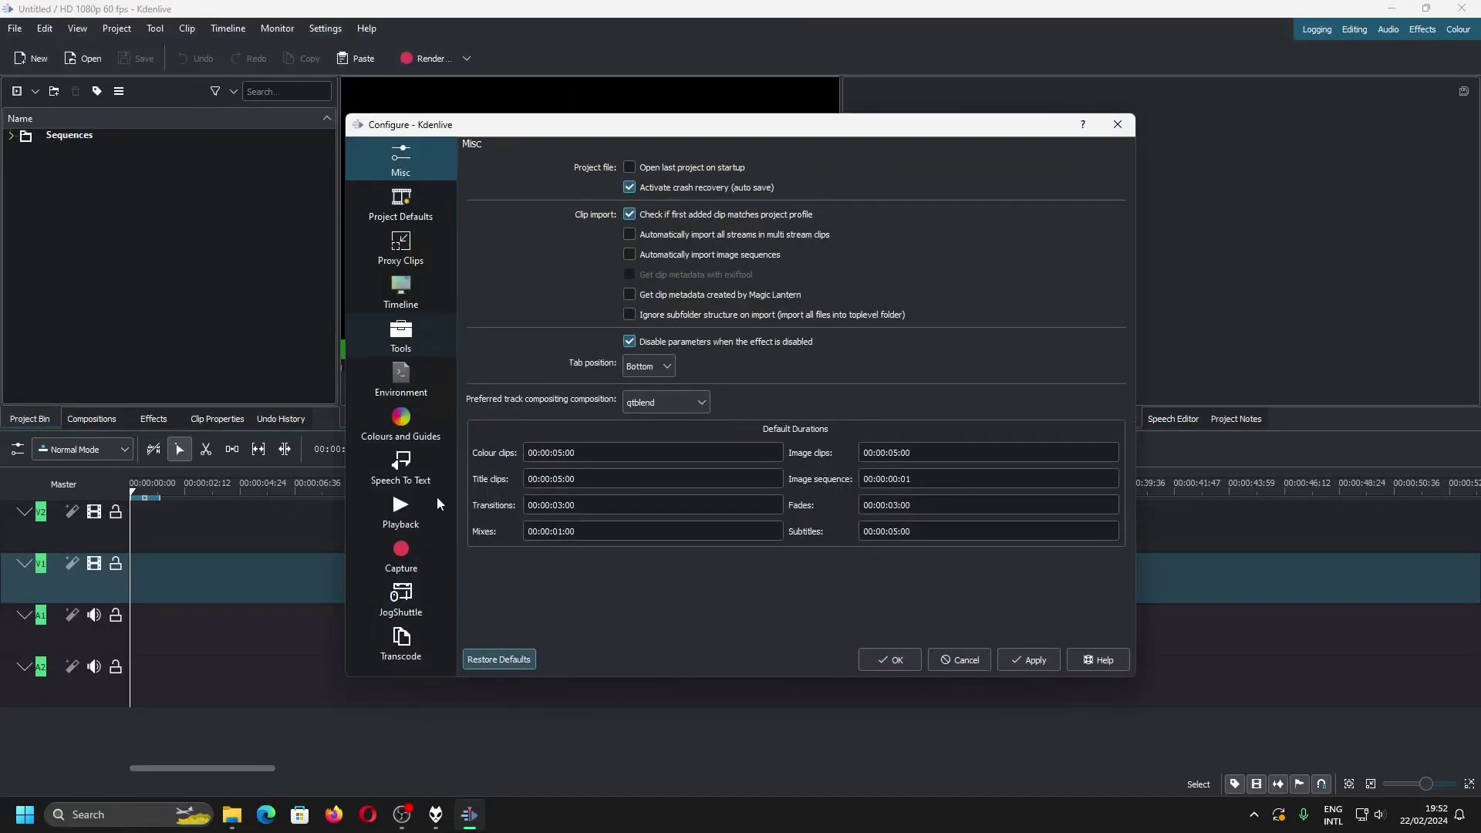
{"action": "left_click", "coordinate": [401, 510]}
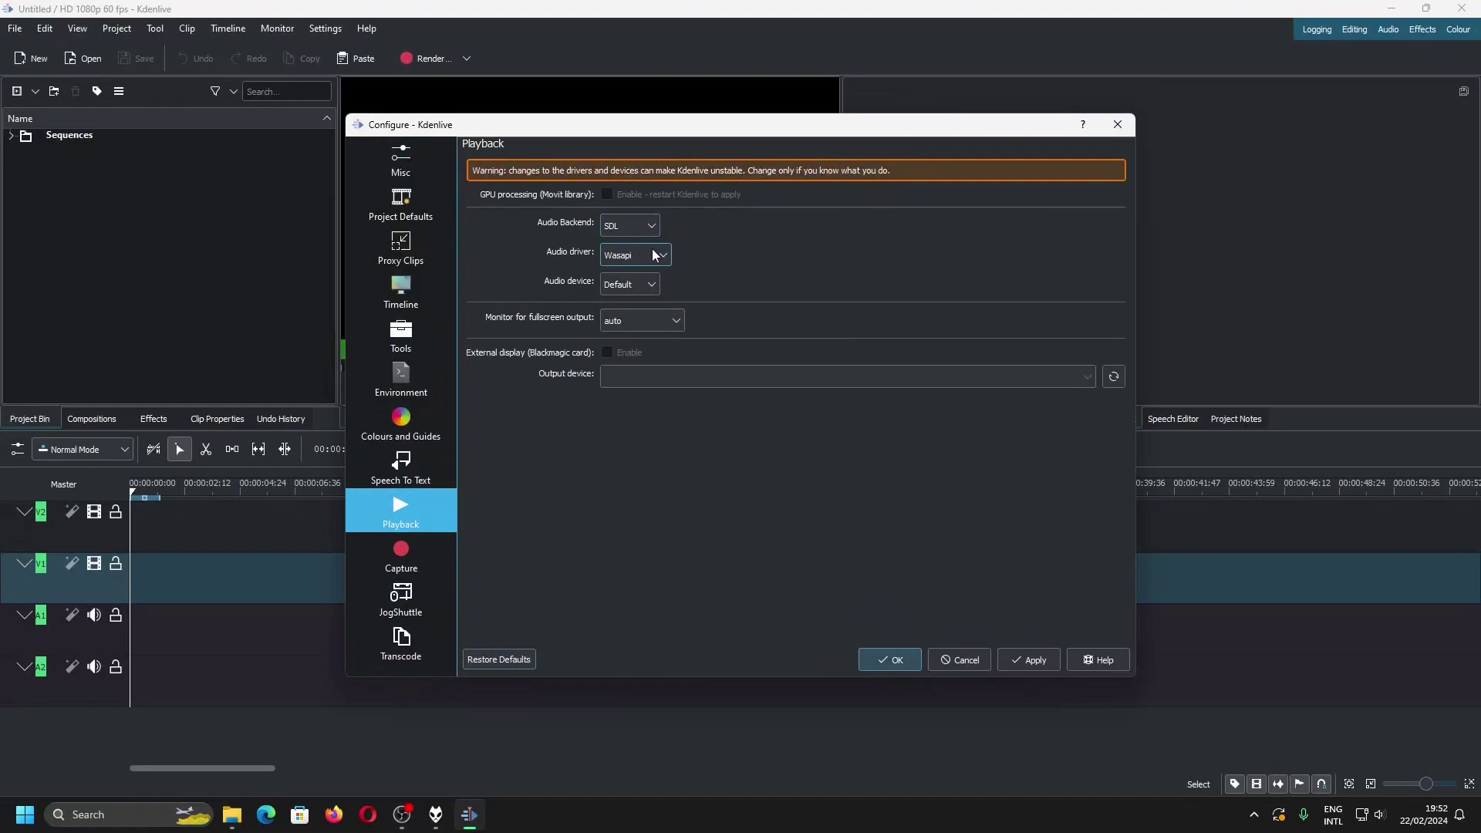
{"action": "left_click", "coordinate": [653, 255]}
{"action": "left_click", "coordinate": [648, 228]}
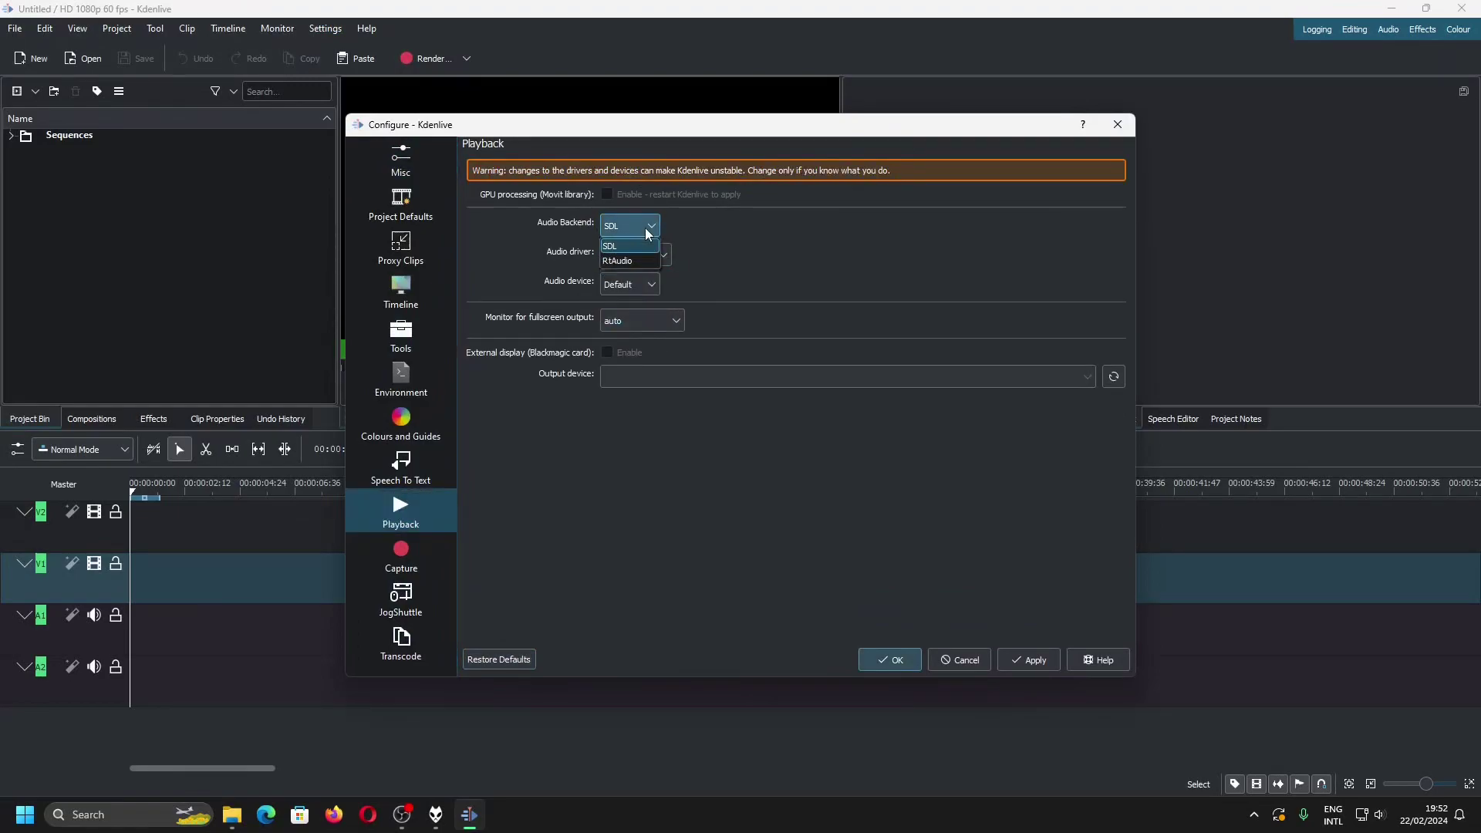
{"action": "left_click", "coordinate": [721, 281]}
{"action": "left_click", "coordinate": [651, 288]}
{"action": "left_click", "coordinate": [789, 284]}
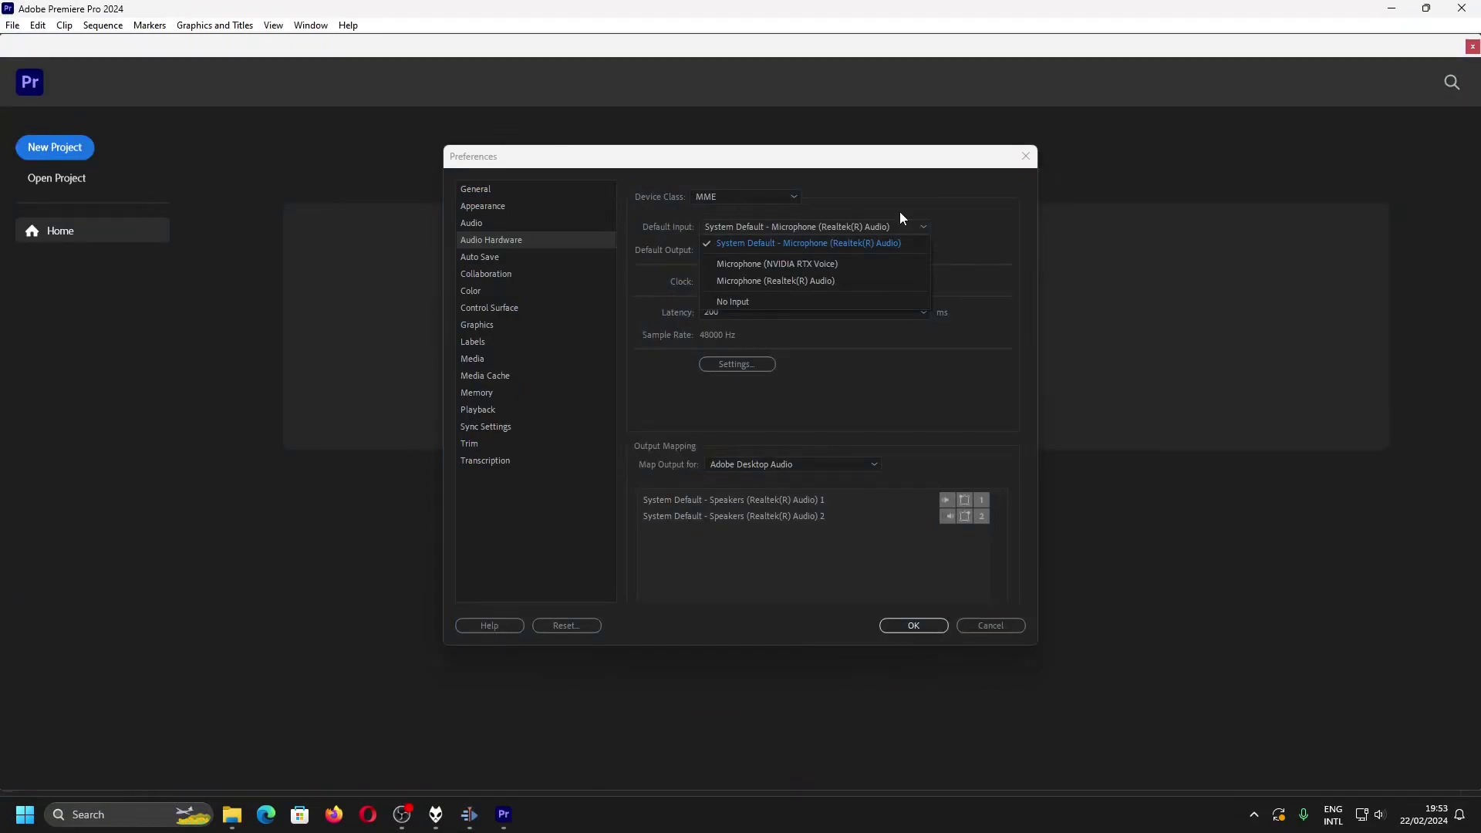
- In Premiere Pro's Audio Hardware preferences, examine the available default input and default output devices
{"action": "left_click", "coordinate": [899, 213]}
{"action": "left_click", "coordinate": [882, 249]}
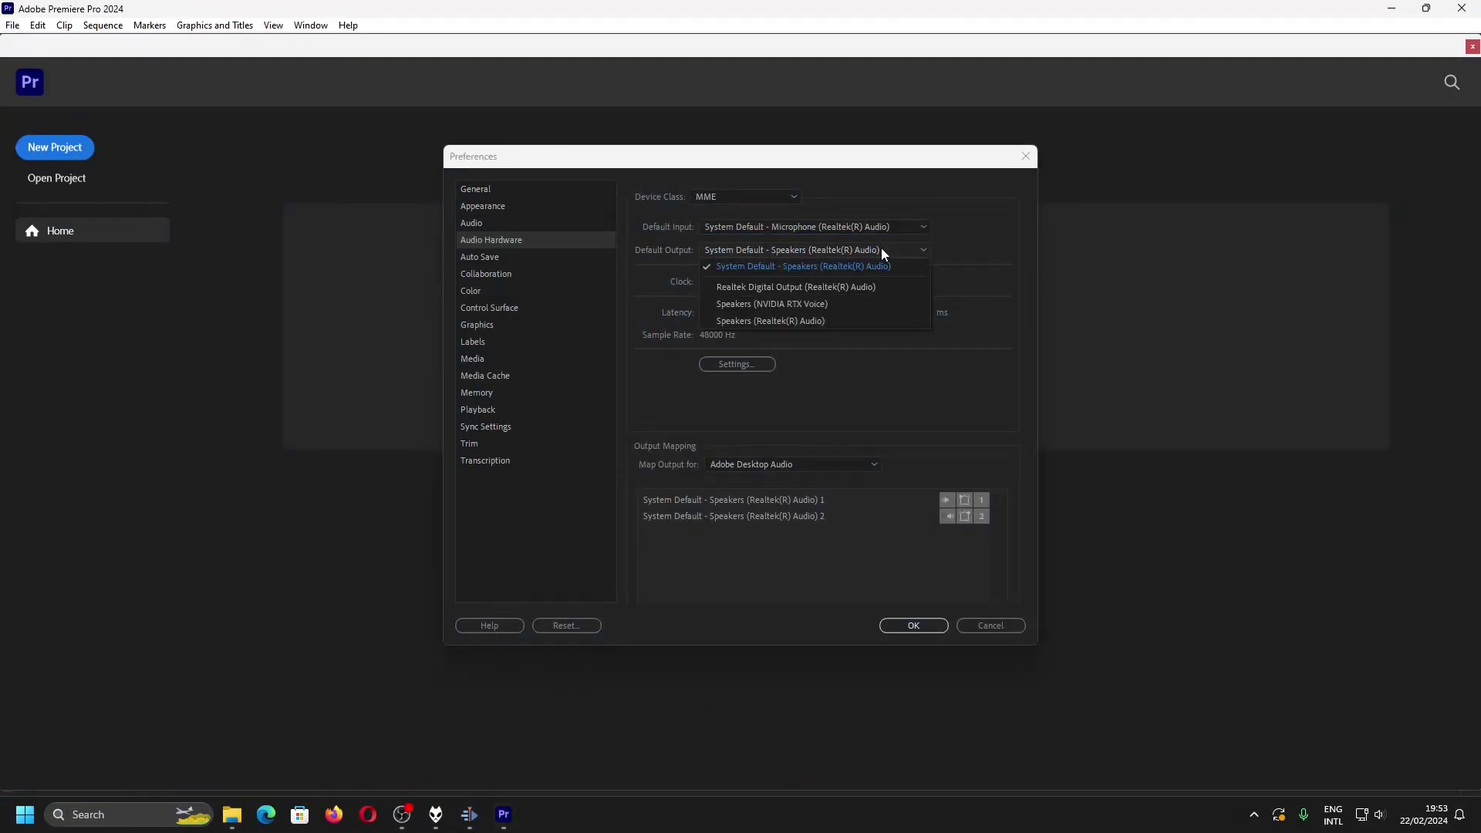
{"action": "left_click", "coordinate": [886, 225]}
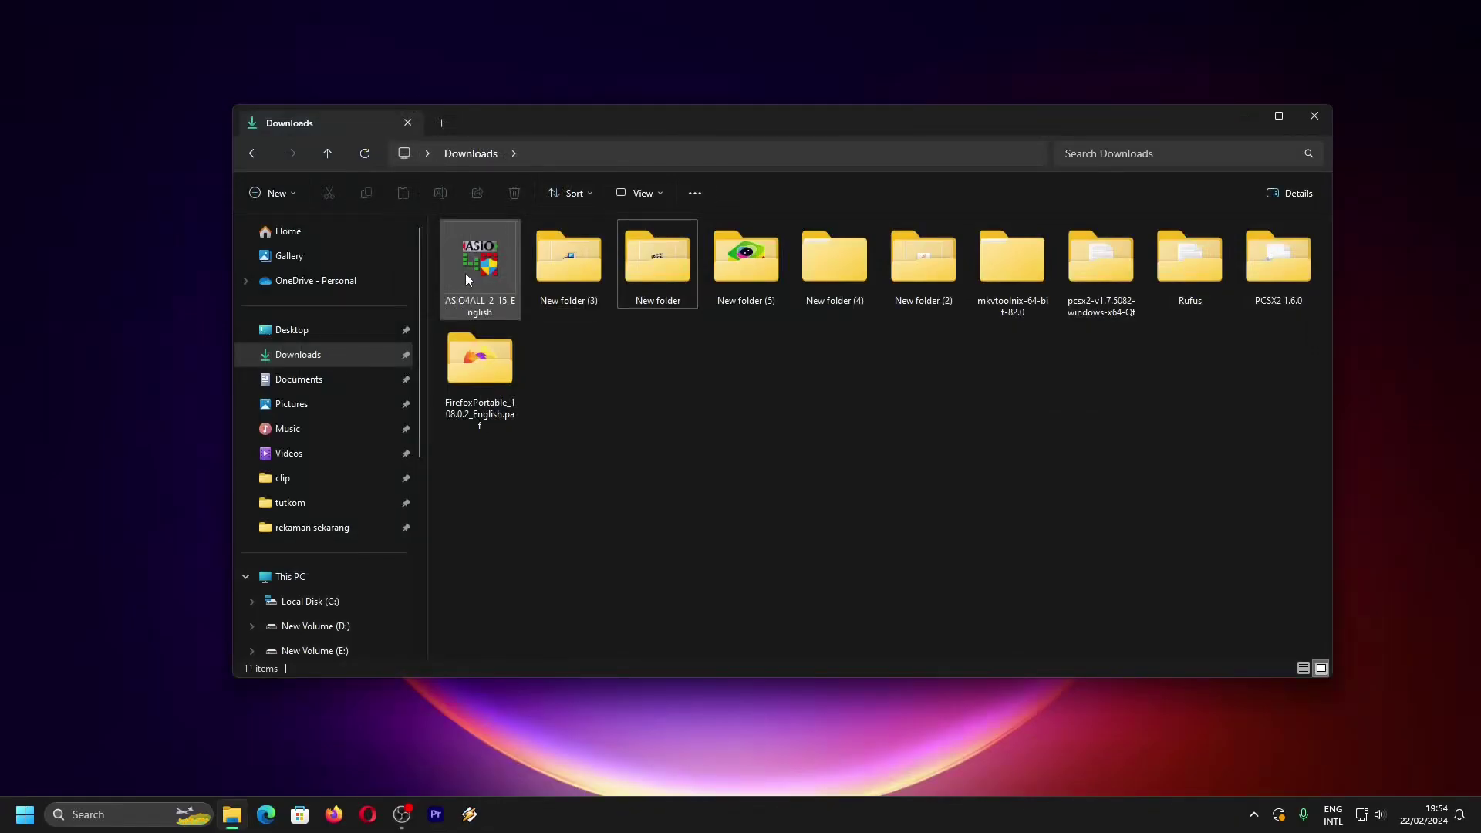
- Run the ASIO4ALL_2_15_English installer from Downloads, accept the license terms and complete the ASIO4ALL 2.15 installation
{"action": "double_click", "coordinate": [465, 273]}
{"action": "key", "text": "Return"}
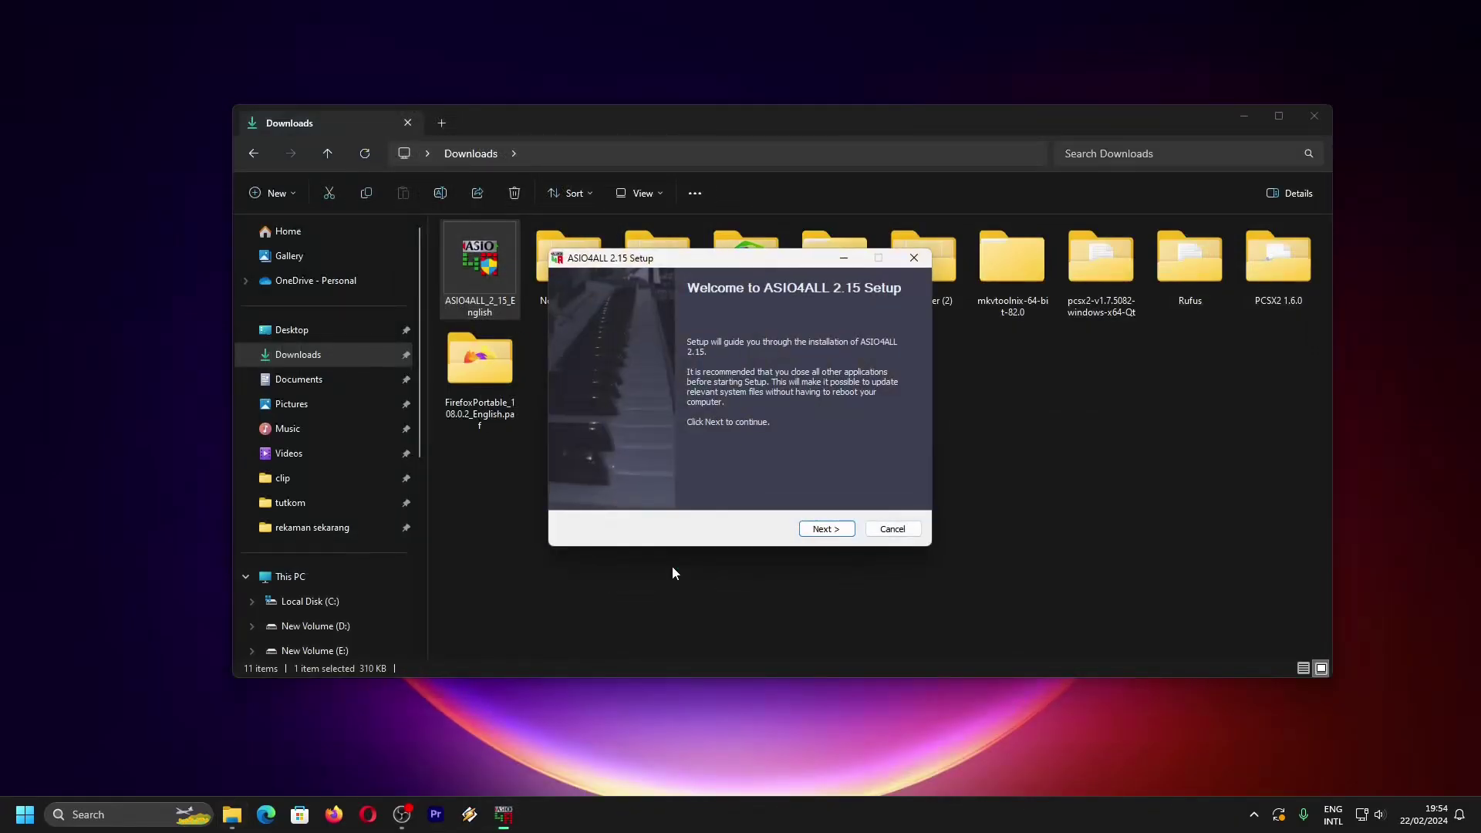
{"action": "left_click", "coordinate": [824, 529]}
{"action": "left_click", "coordinate": [725, 493]}
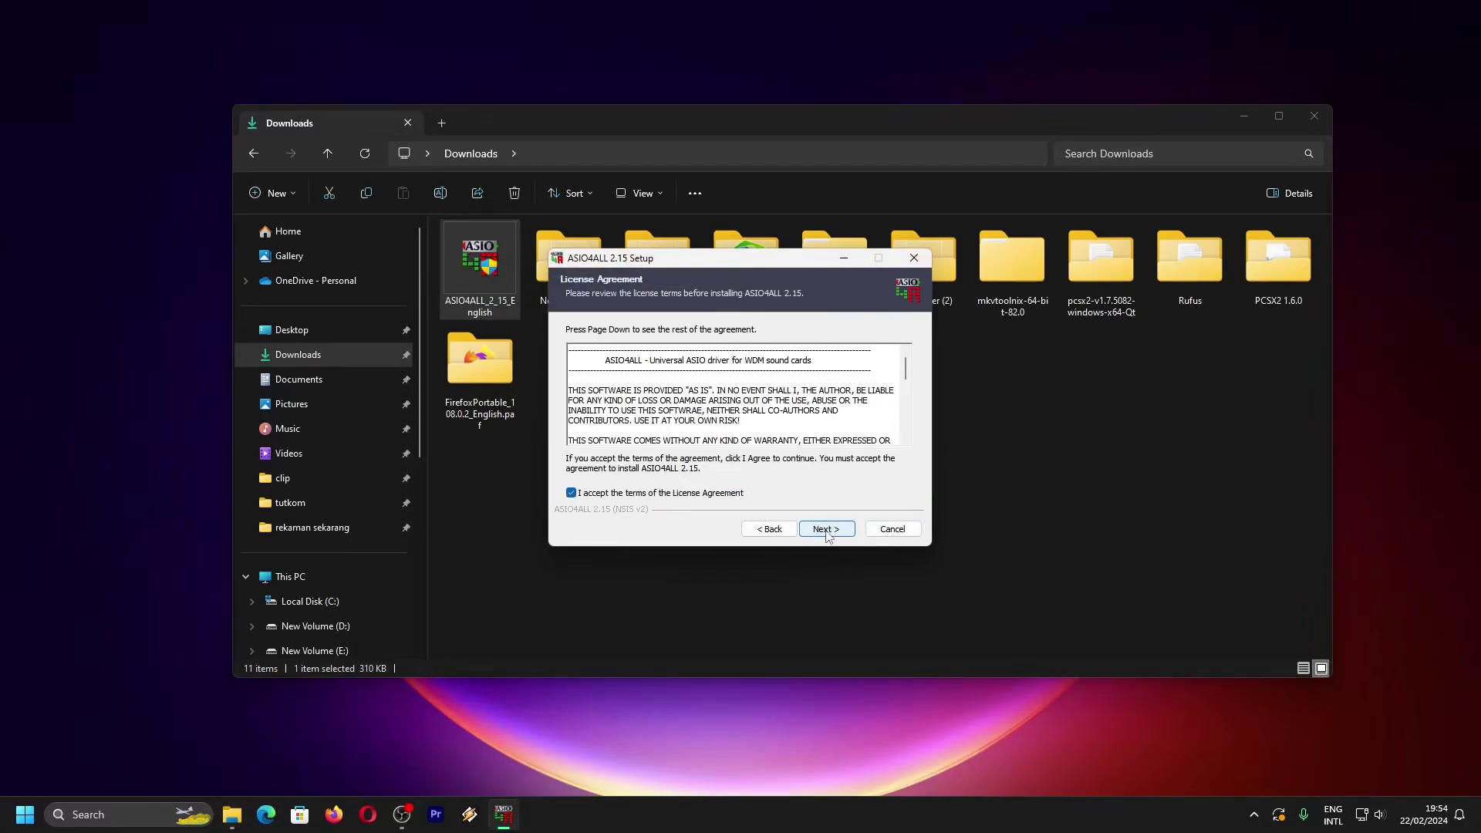
{"action": "left_click", "coordinate": [825, 529]}
{"action": "left_click", "coordinate": [825, 529]}
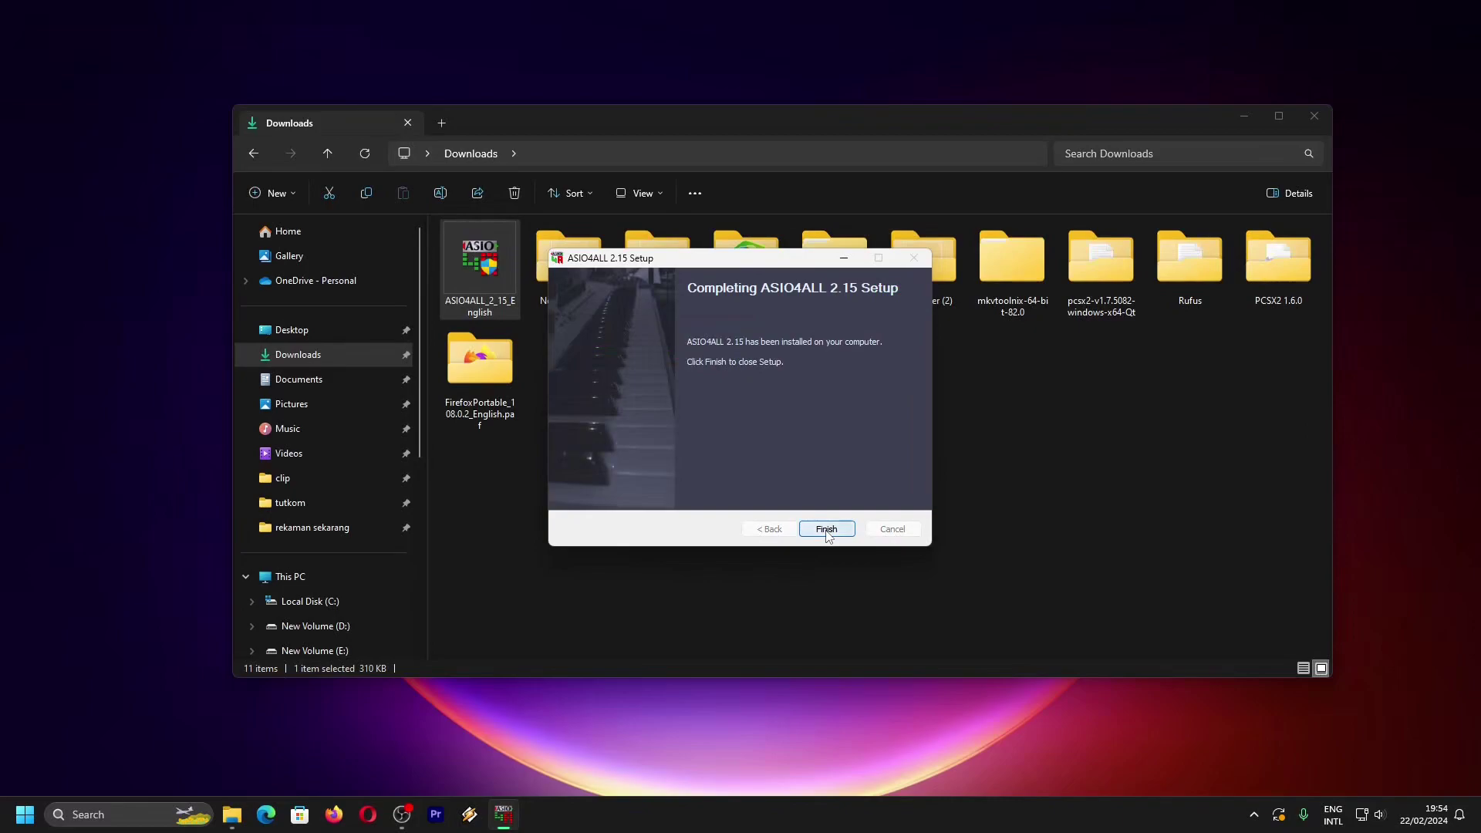
{"action": "left_click", "coordinate": [826, 529]}
- Open Winamp, examine the output plug-ins in its preferences, and close the preferences
{"action": "left_click", "coordinate": [470, 815]}
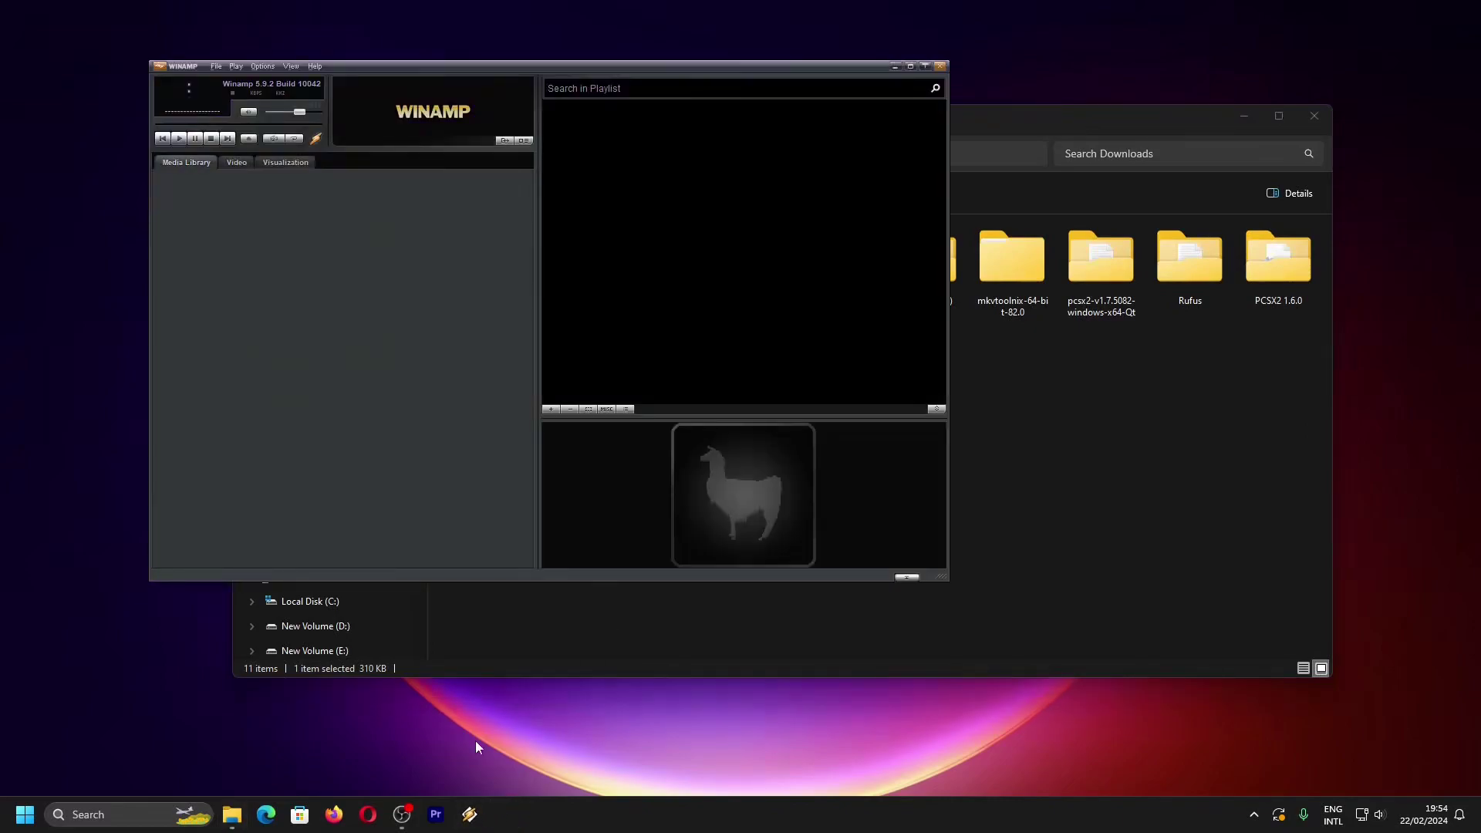
{"action": "left_click", "coordinate": [660, 455]}
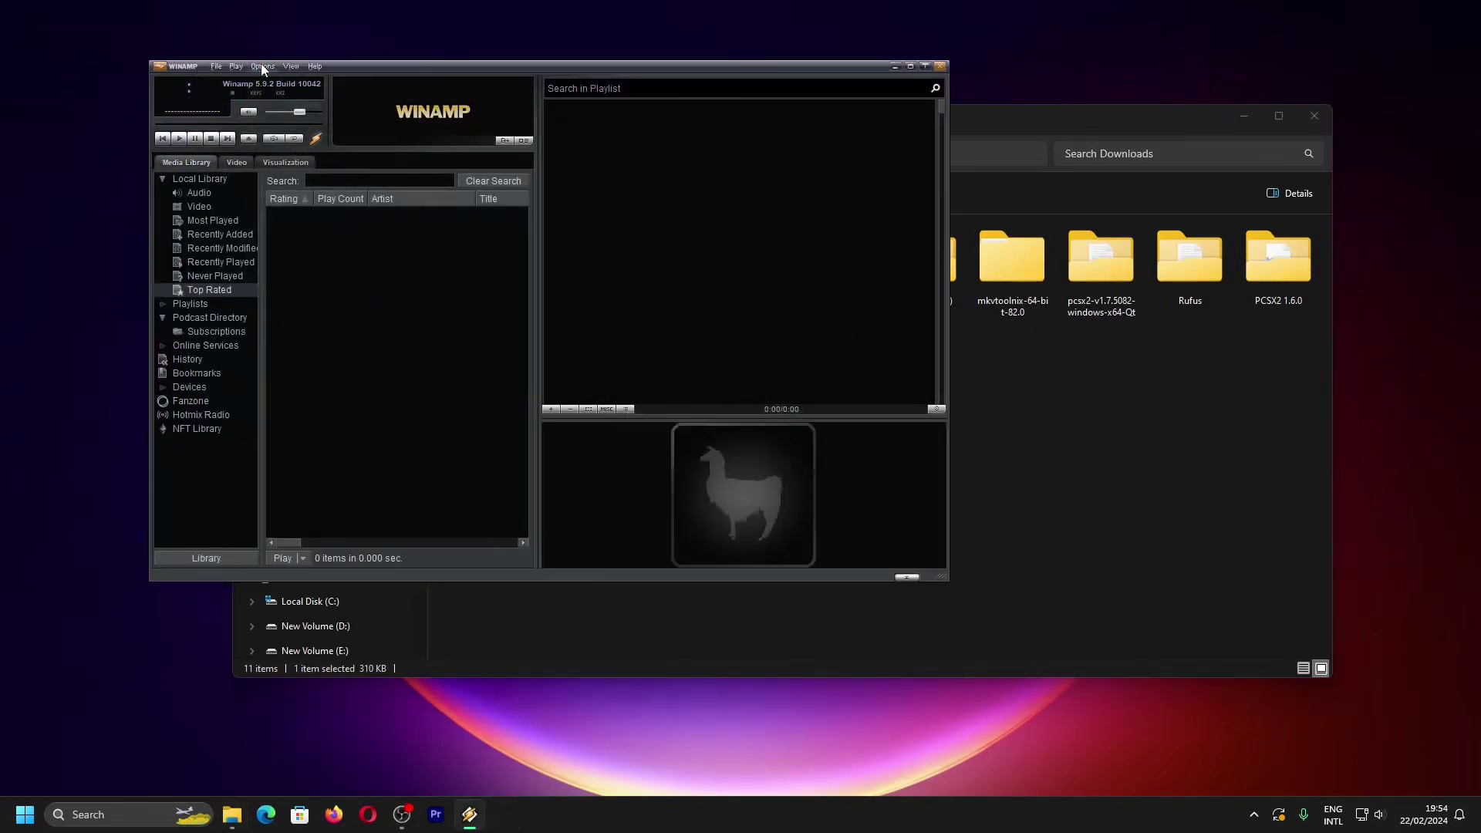
{"action": "left_click", "coordinate": [262, 66]}
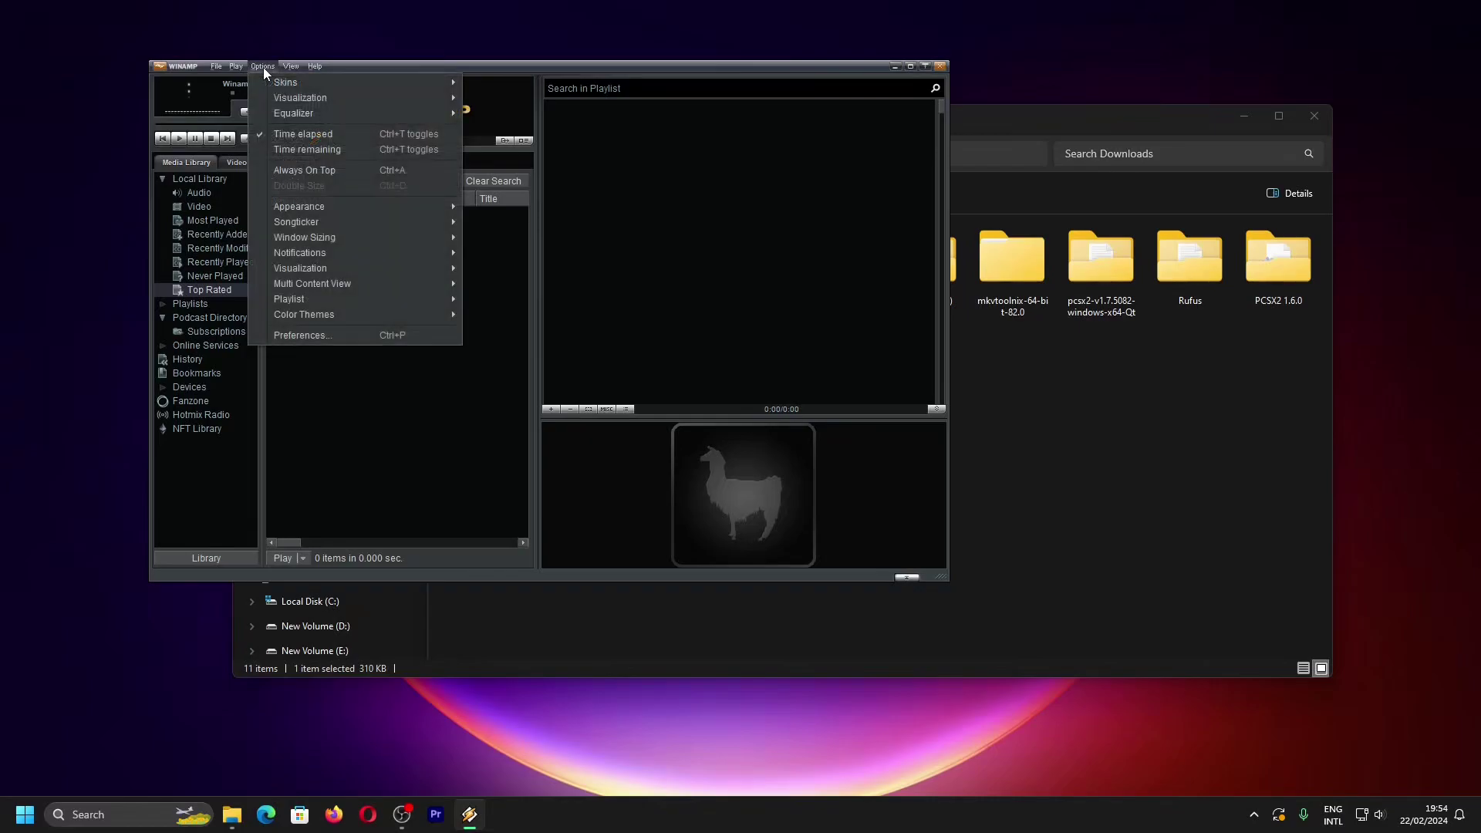
{"action": "left_click", "coordinate": [344, 339]}
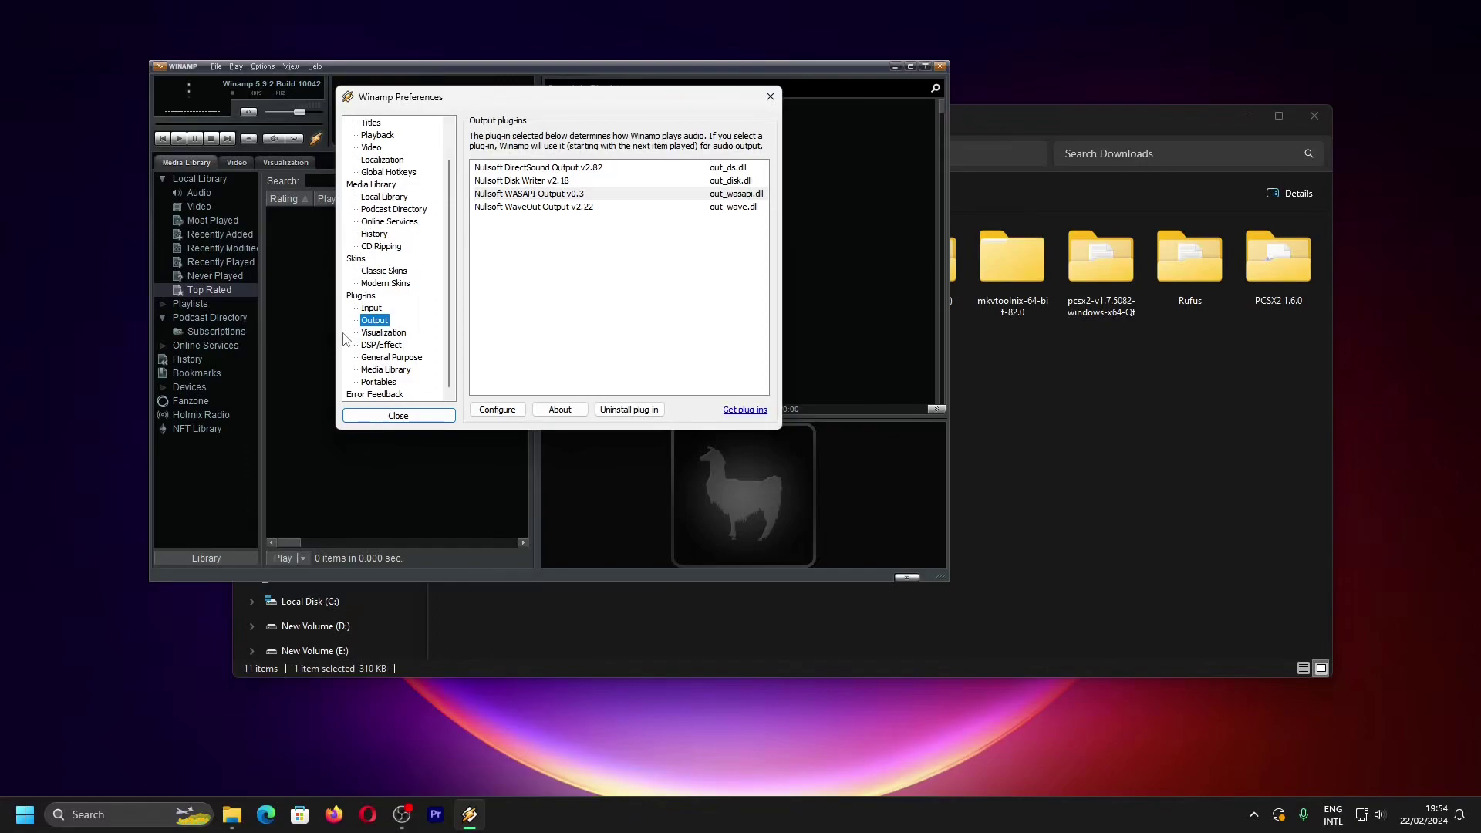
{"action": "left_click", "coordinate": [398, 416]}
- Launch kdenlive (2), and meanwhile reopen Winamp's preferences to examine the output plug-ins
{"action": "key", "text": "super"}
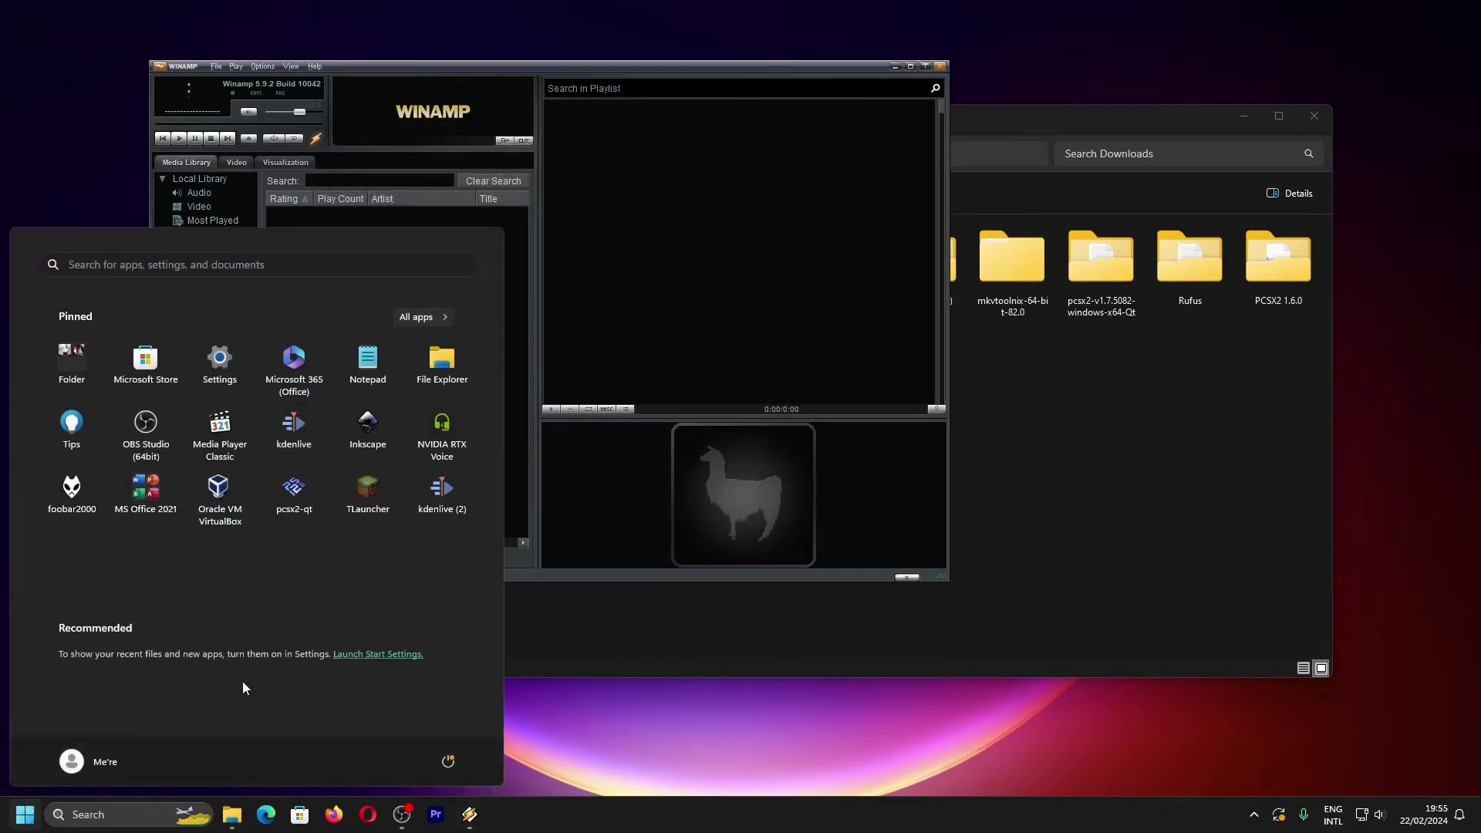
{"action": "left_click", "coordinate": [430, 502]}
{"action": "left_click", "coordinate": [262, 66]}
{"action": "left_click", "coordinate": [309, 331]}
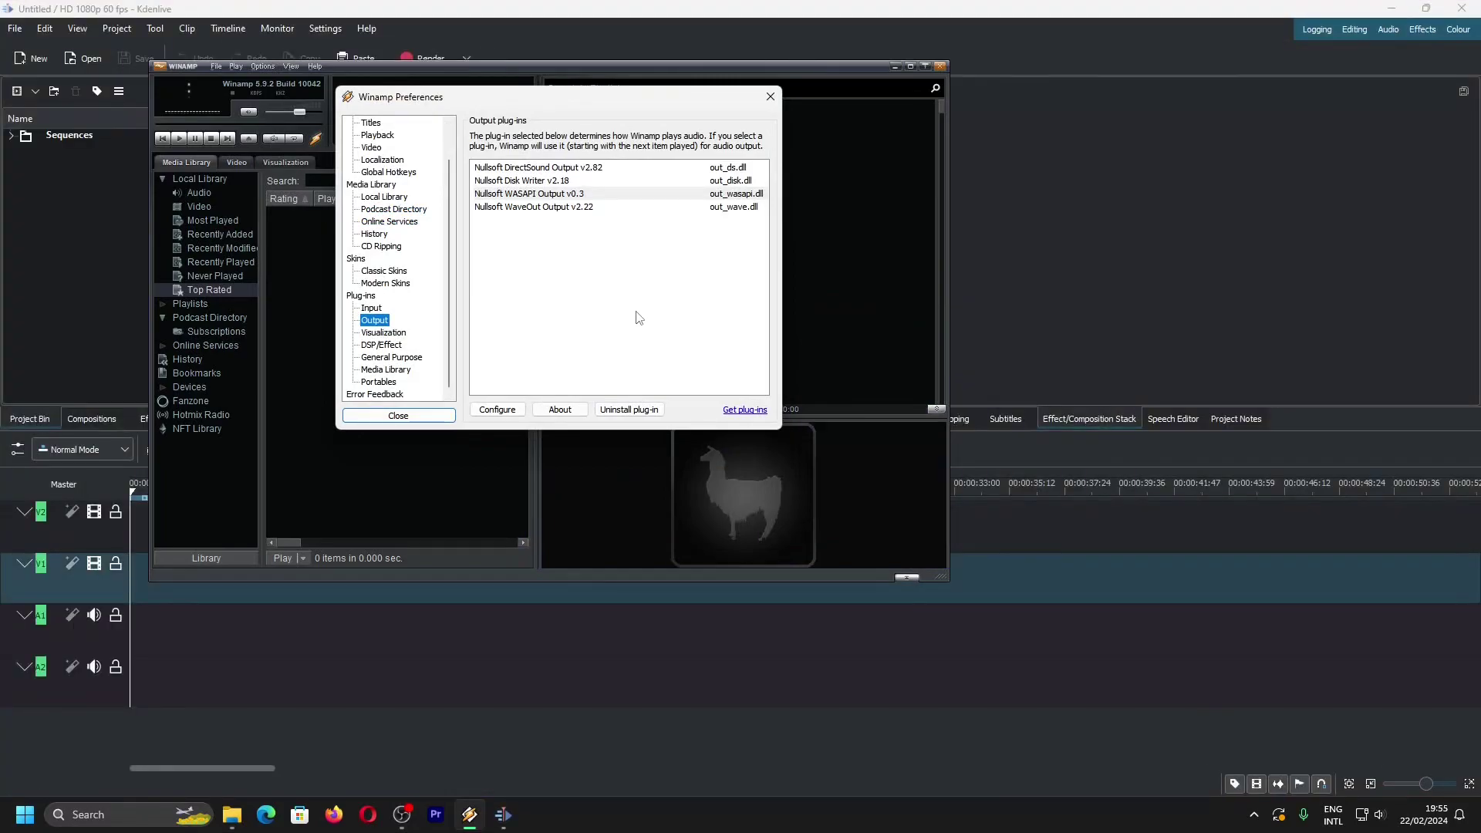
- Switch to Kdenlive and check its playback configuration for audio backend, driver and device options after the ASIO4ALL installation
{"action": "left_click", "coordinate": [115, 220]}
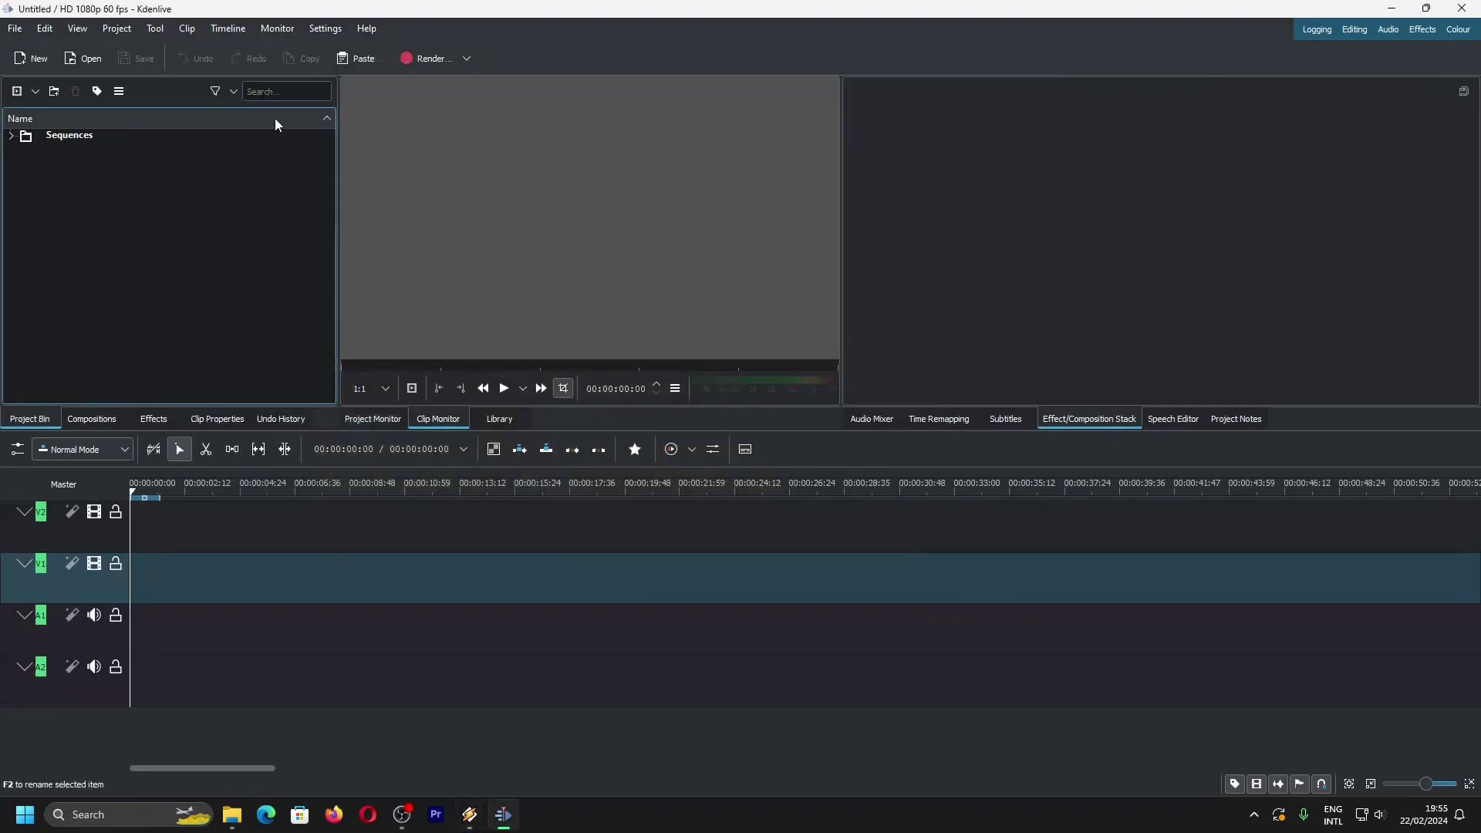
{"action": "left_click", "coordinate": [325, 28]}
{"action": "left_click", "coordinate": [386, 321]}
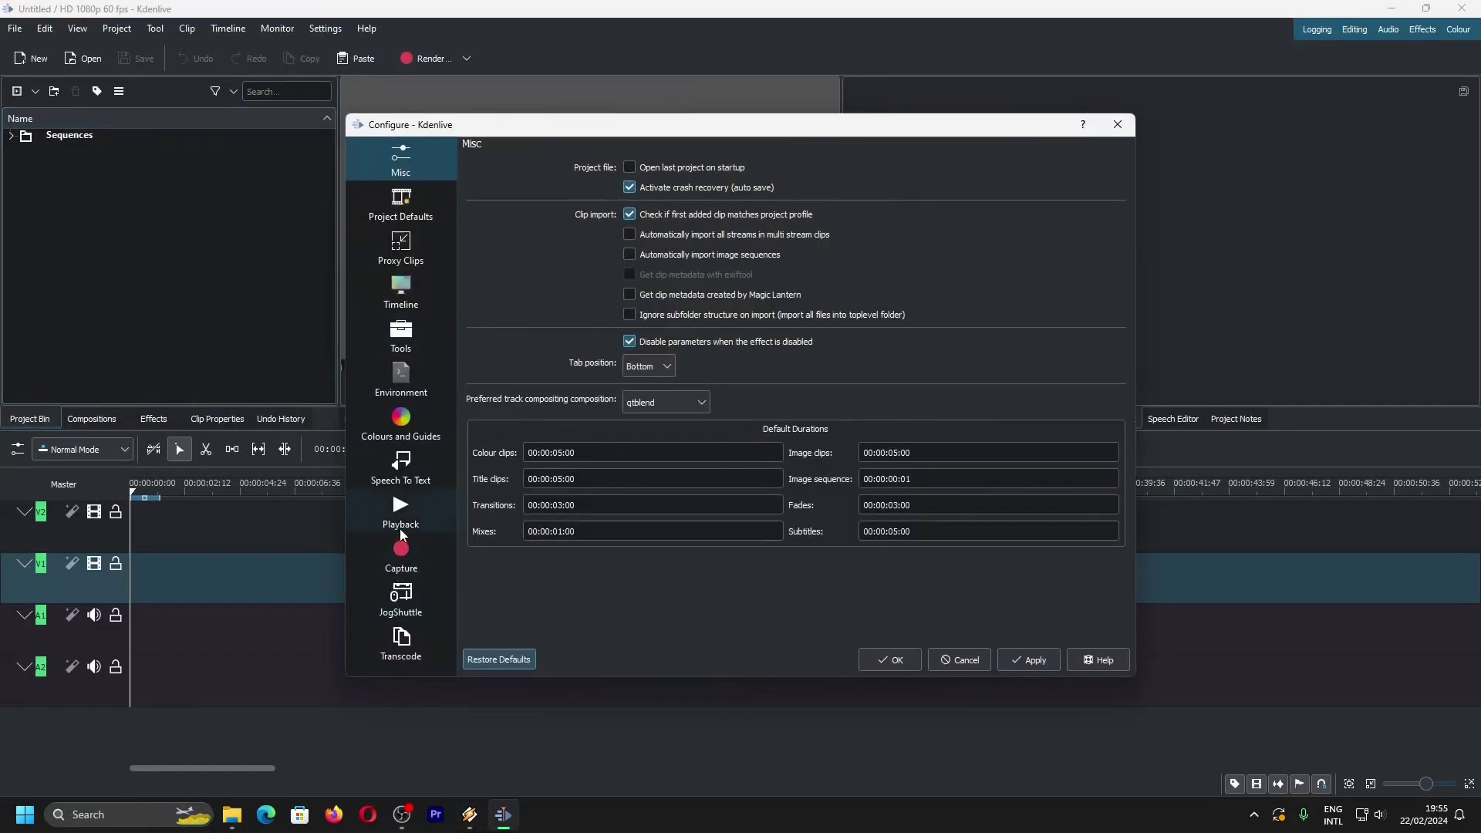
{"action": "left_click", "coordinate": [402, 524]}
{"action": "left_click", "coordinate": [621, 225]}
{"action": "left_click", "coordinate": [785, 235]}
{"action": "left_click", "coordinate": [621, 256]}
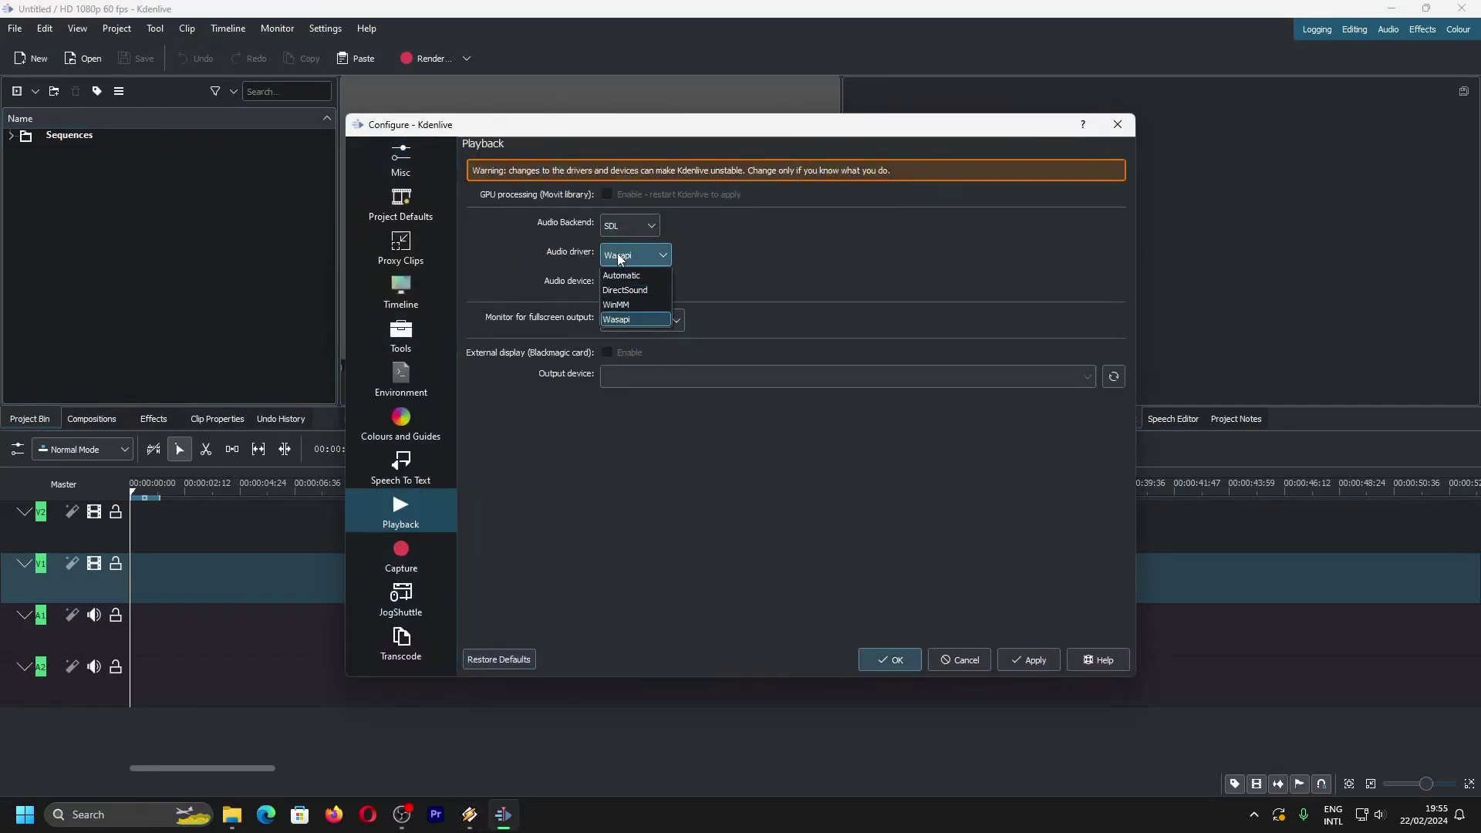
{"action": "left_click", "coordinate": [748, 254]}
{"action": "left_click", "coordinate": [636, 284]}
{"action": "left_click", "coordinate": [776, 273]}
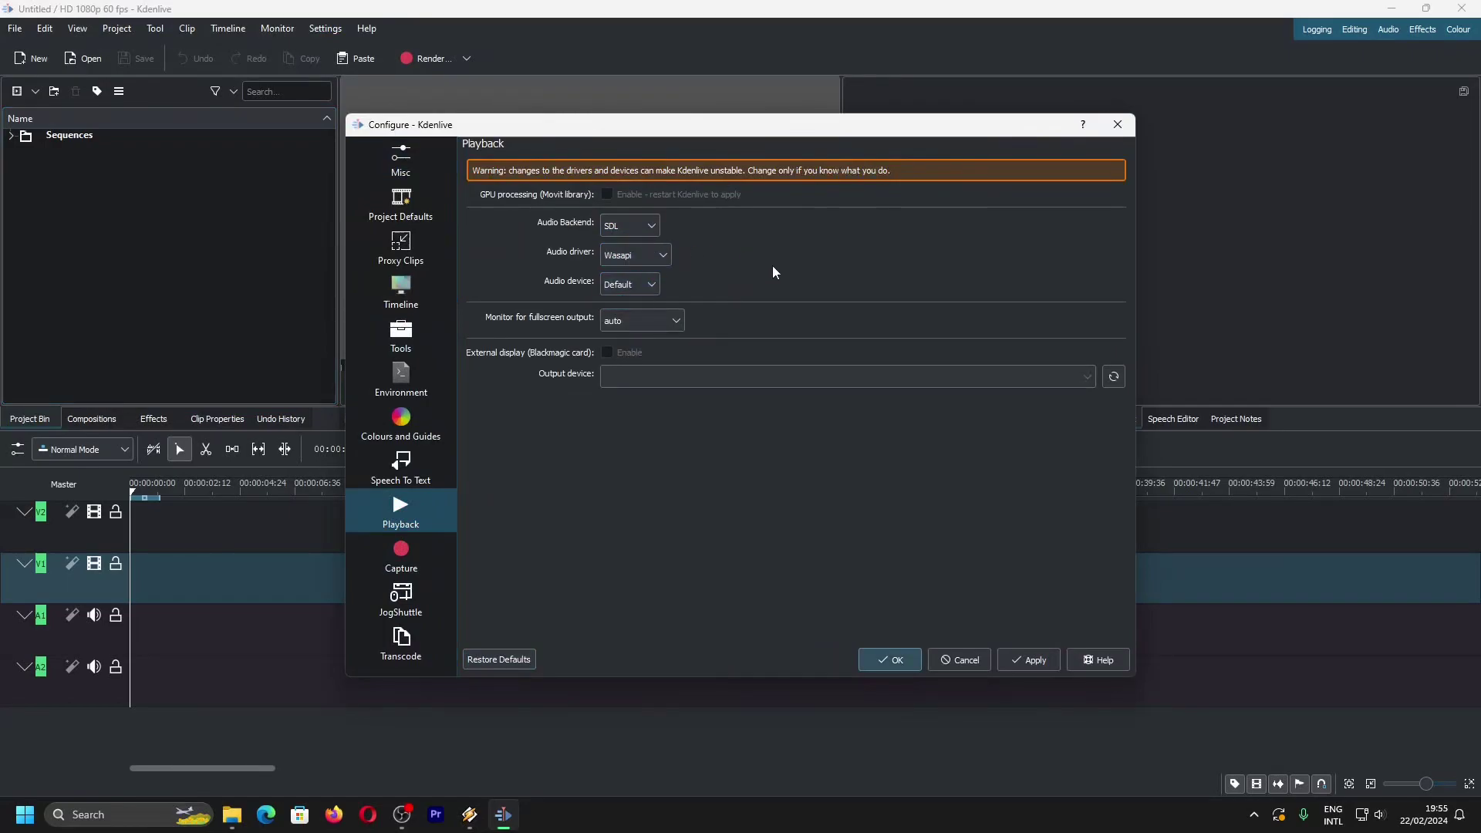
- Open foobar2000's ASIO output preferences and select ASIO4ALL v2 in the list of drivers
{"action": "key", "text": "super"}
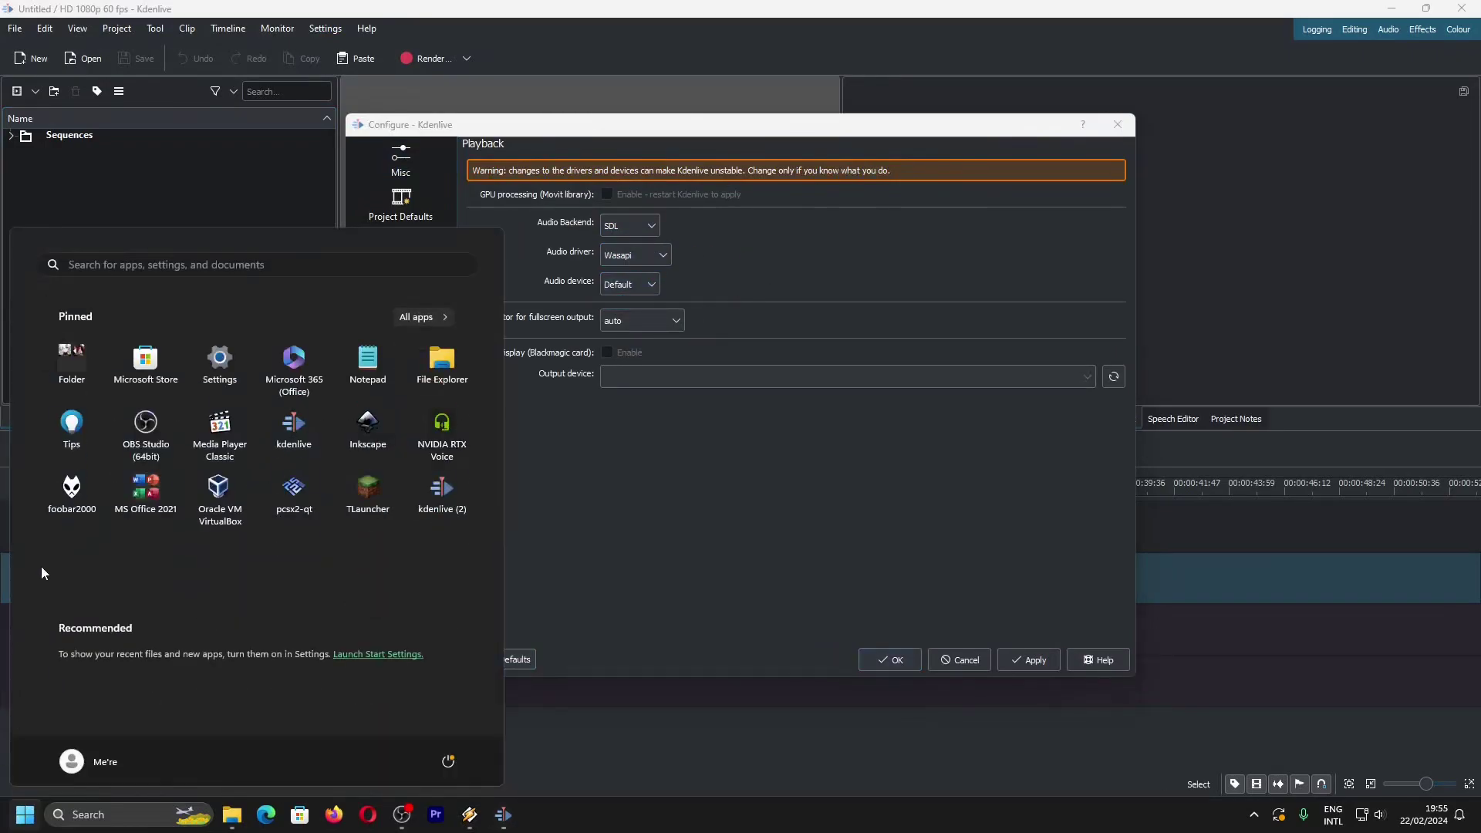
{"action": "left_click", "coordinate": [72, 487]}
{"action": "left_click", "coordinate": [160, 27]}
{"action": "left_click", "coordinate": [179, 106]}
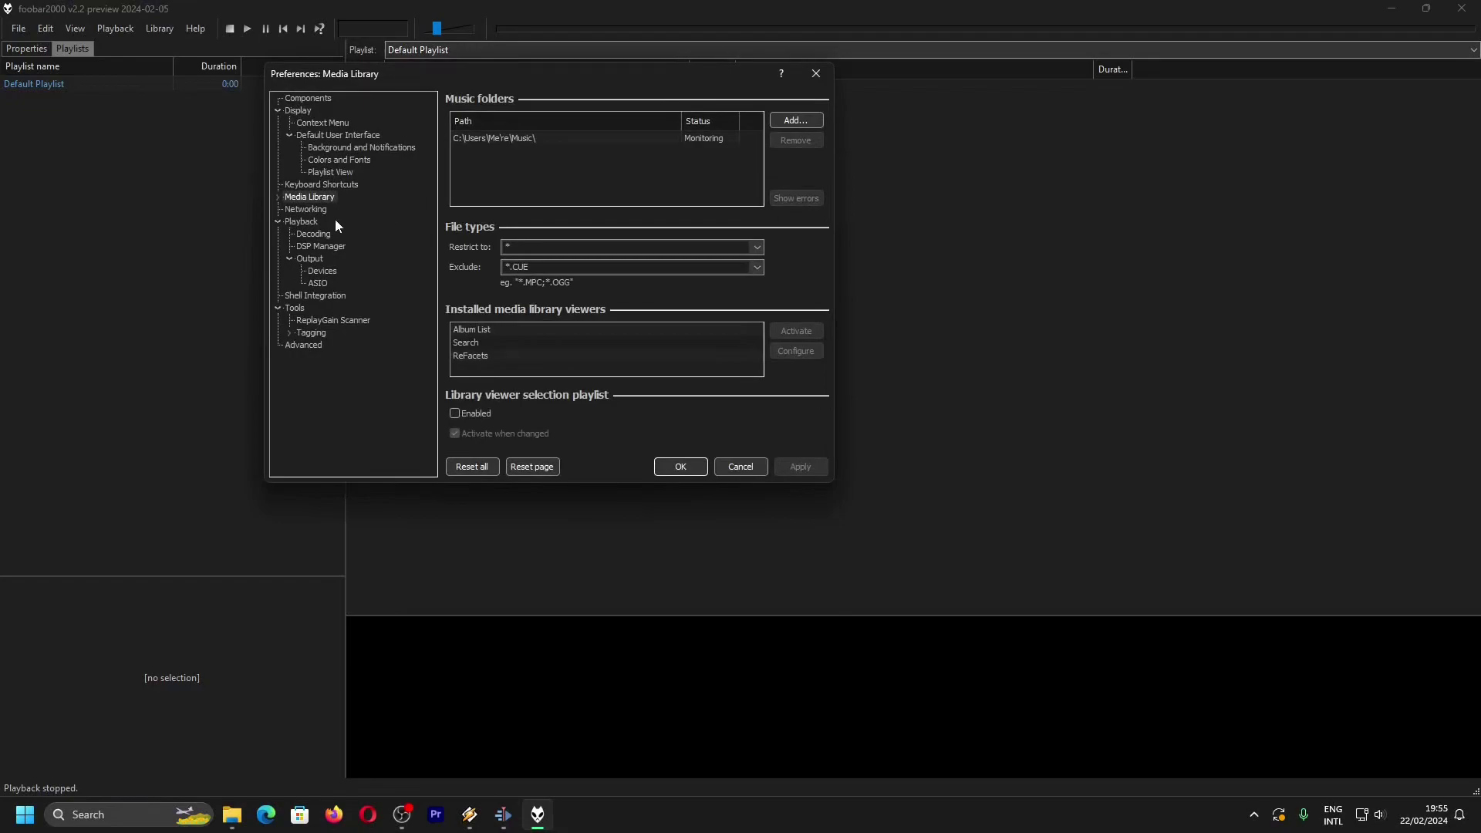
{"action": "left_click", "coordinate": [317, 283]}
{"action": "left_click", "coordinate": [524, 123]}
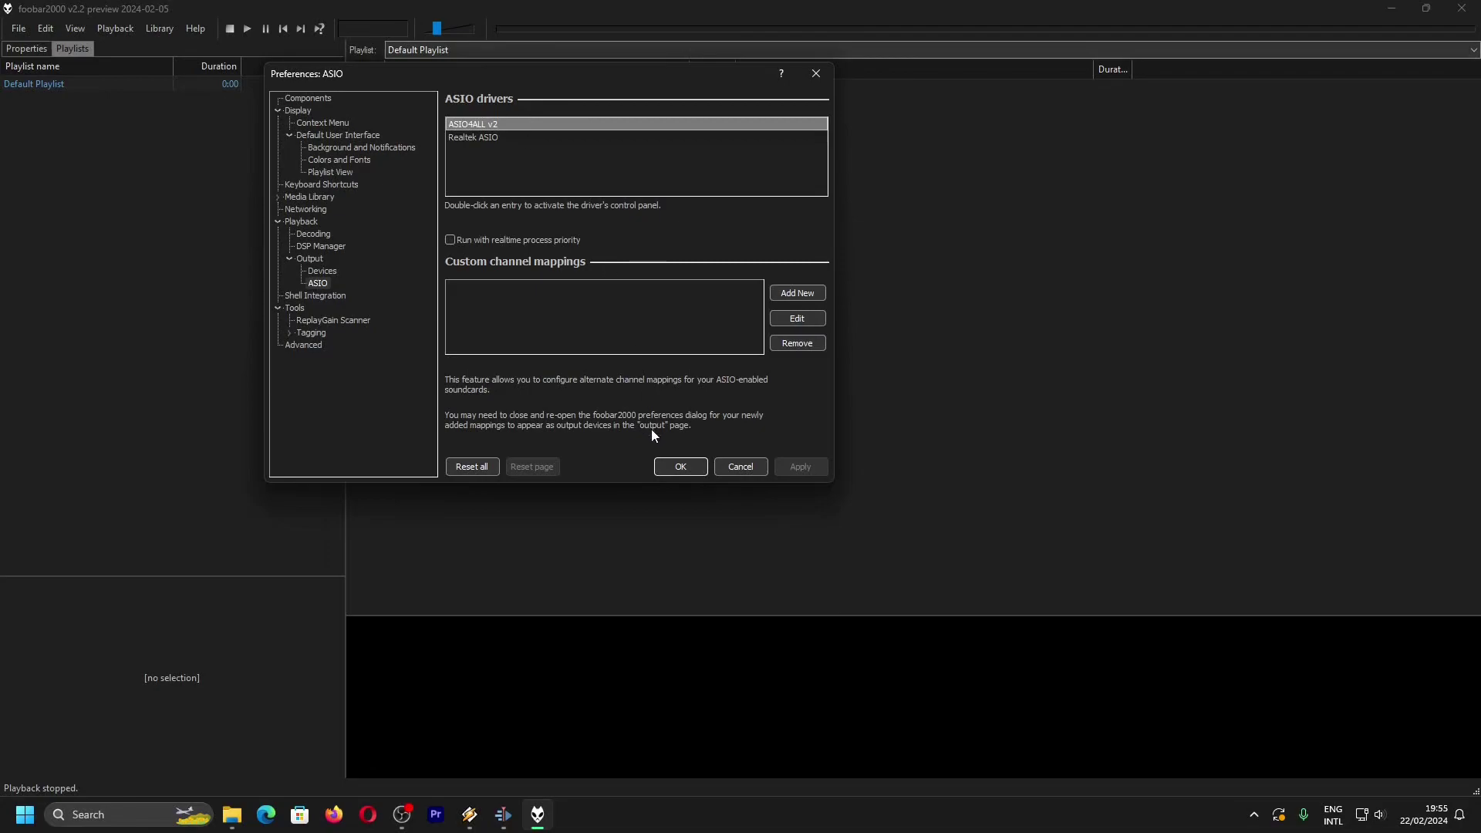
- Switch to Premiere Pro, examine the default input and output devices in the Audio Hardware preferences, cancel the dialog and minimize the program
{"action": "left_click", "coordinate": [436, 816]}
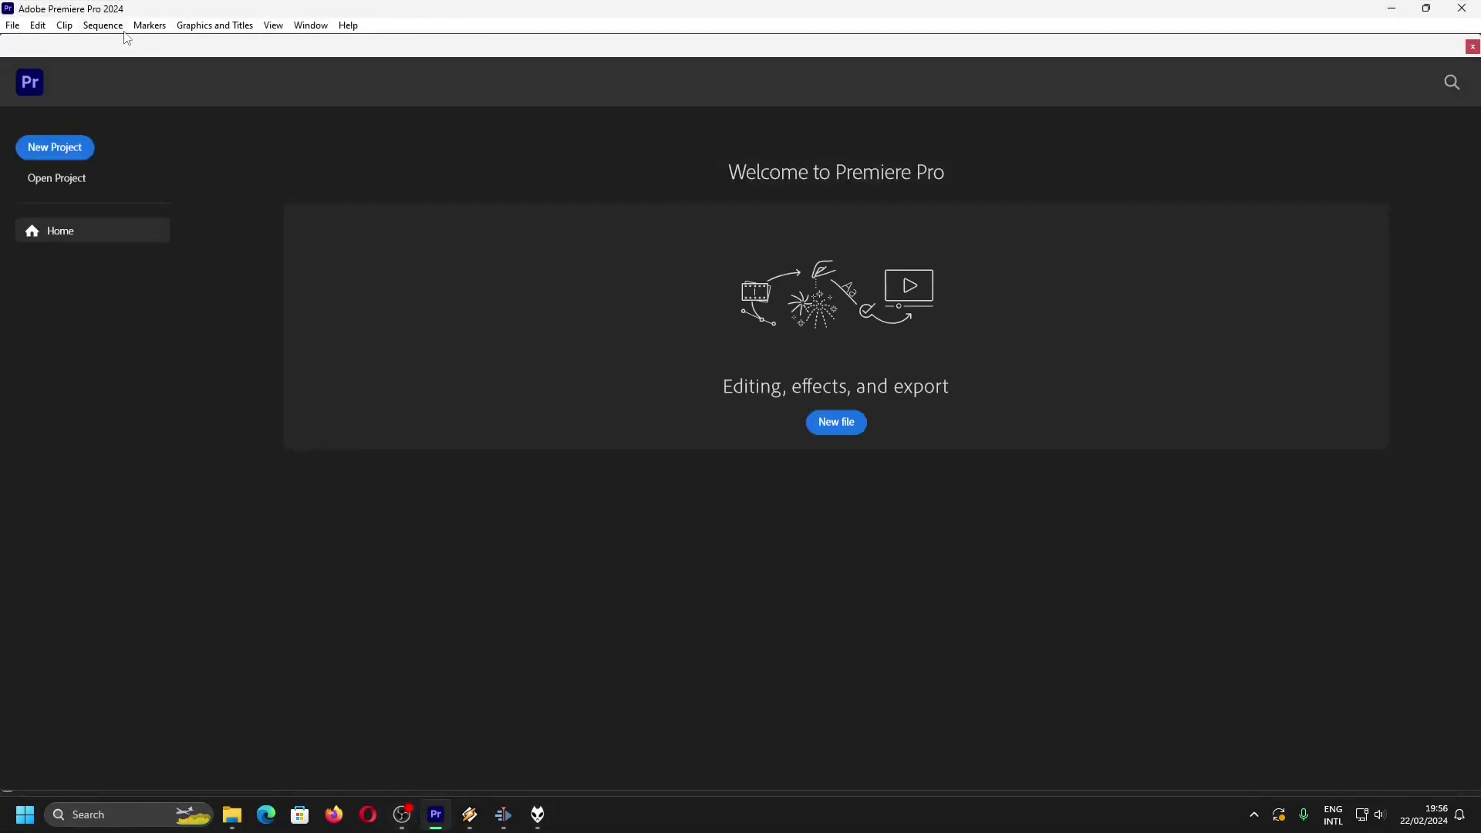
{"action": "left_click", "coordinate": [122, 27]}
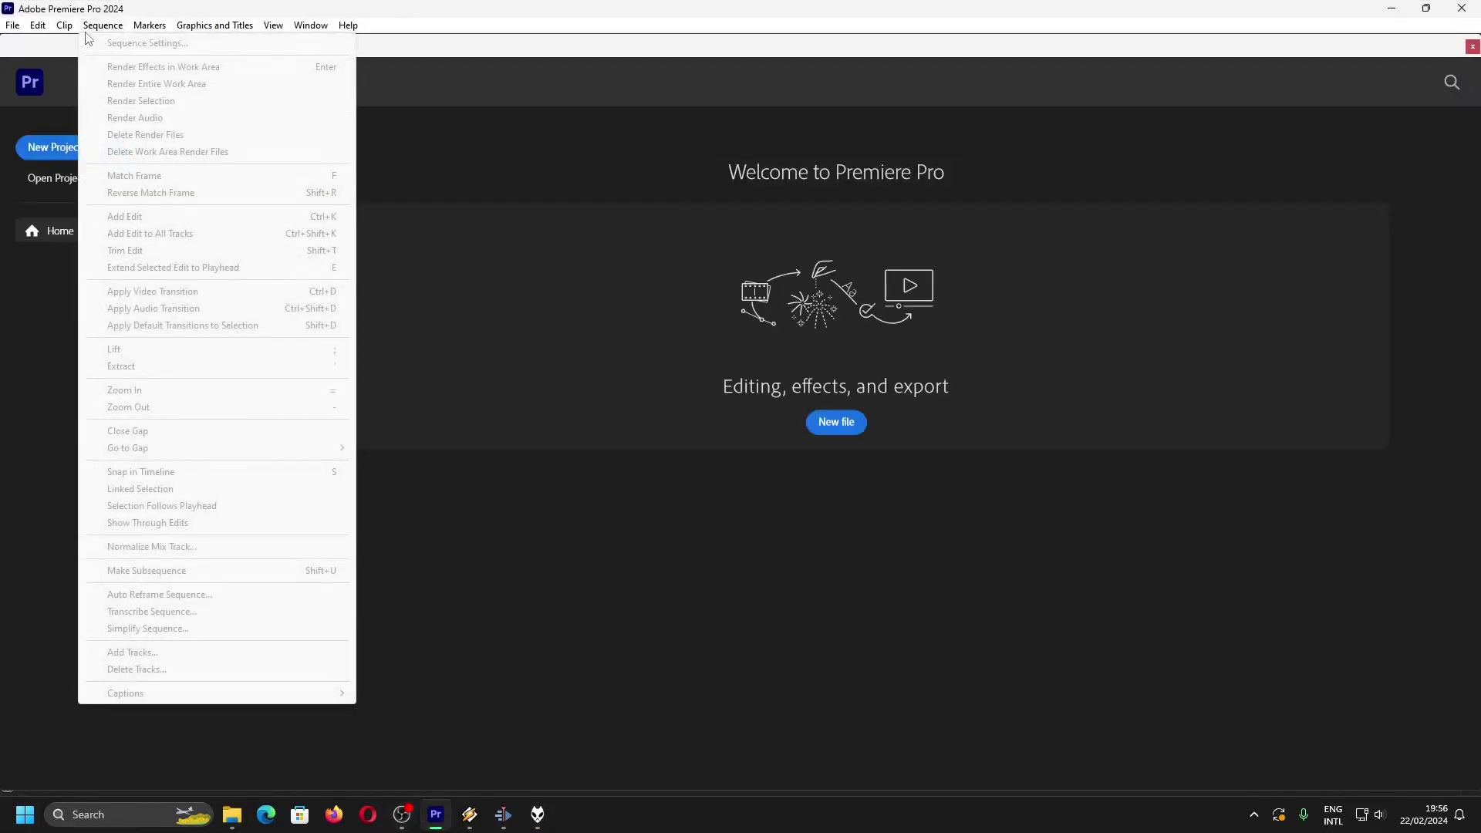
{"action": "mouse_move", "coordinate": [154, 533]}
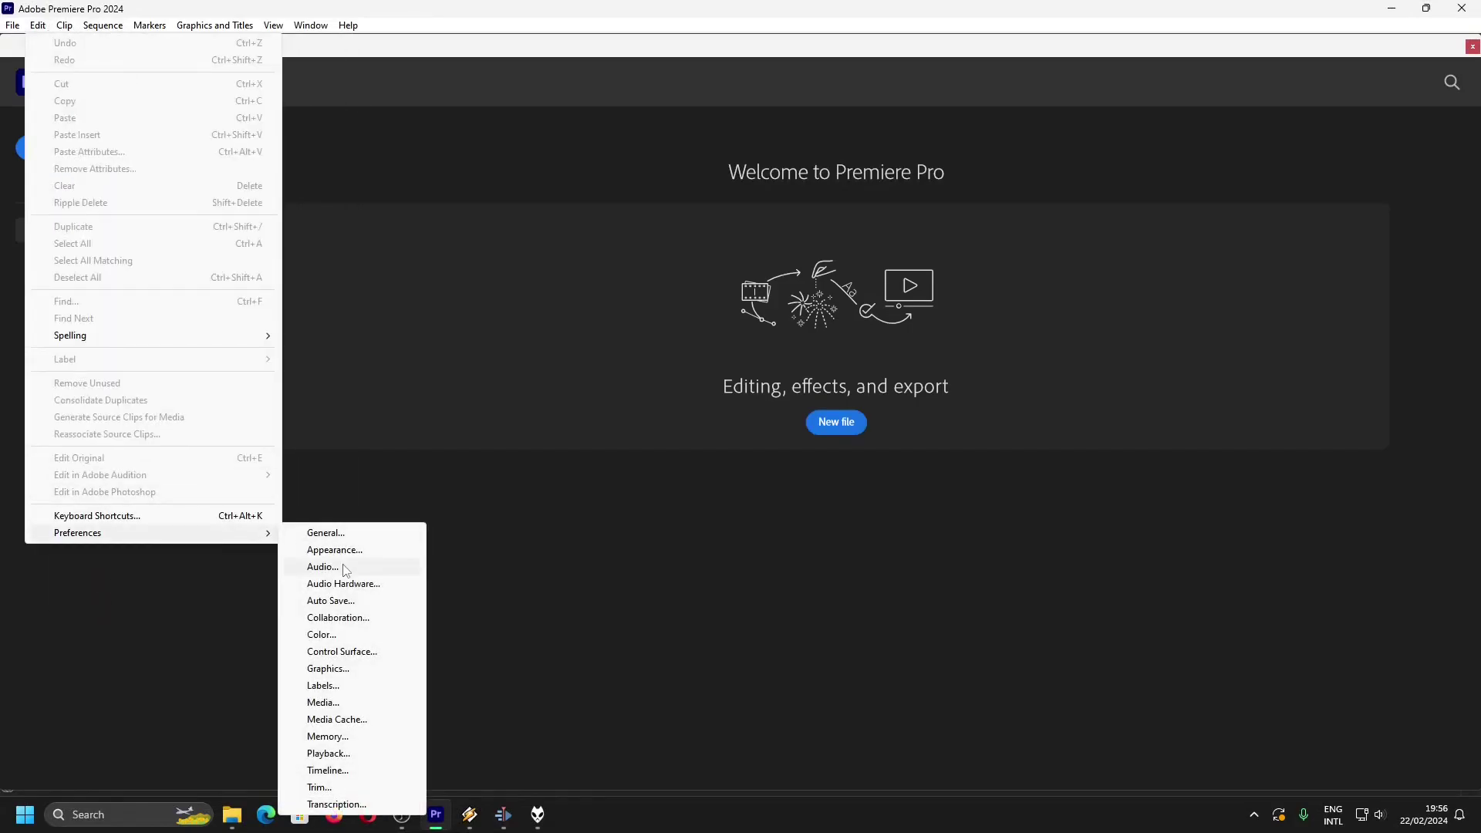
{"action": "left_click", "coordinate": [332, 583]}
{"action": "left_click", "coordinate": [758, 227]}
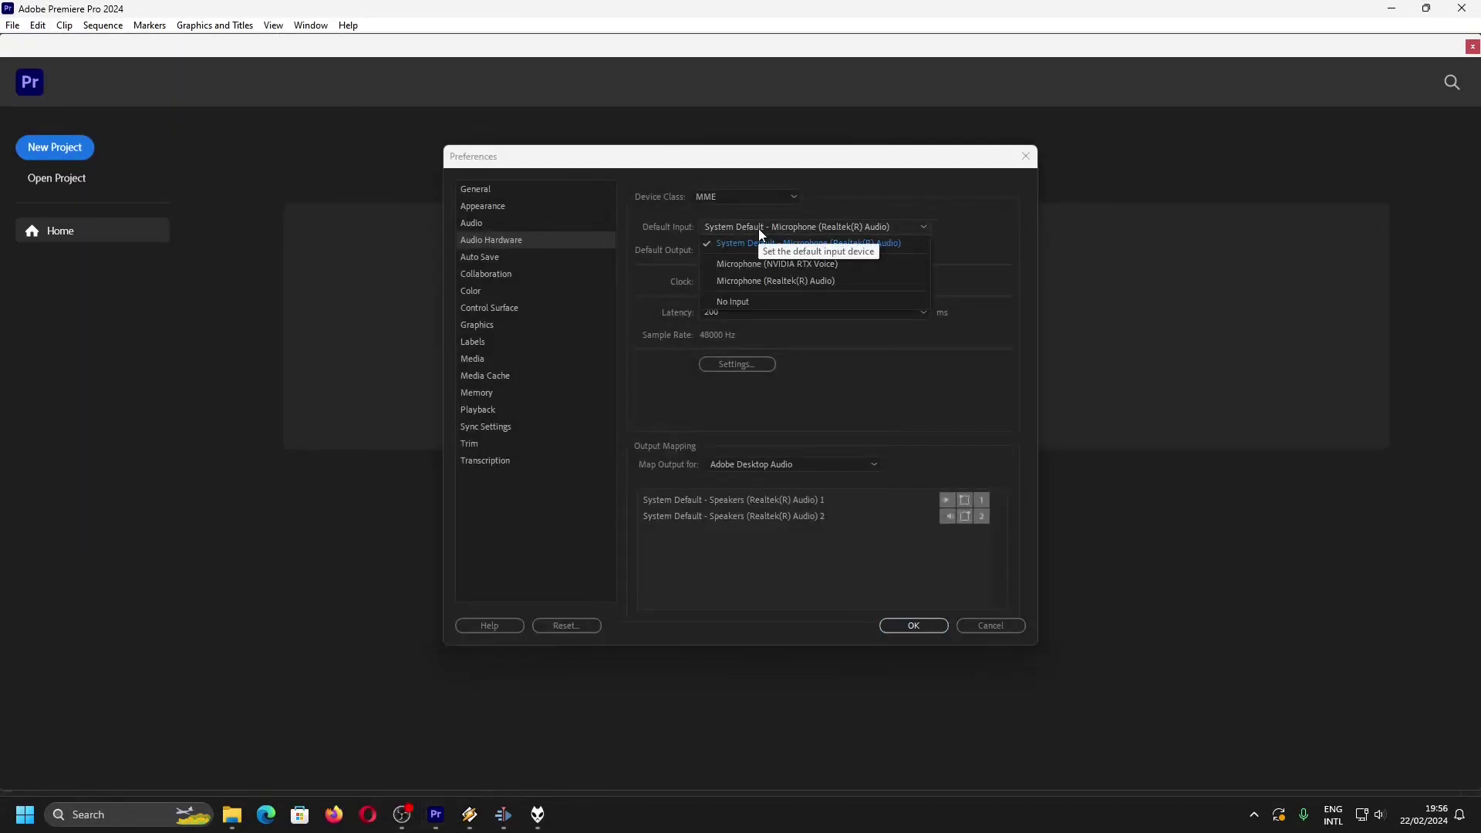
{"action": "left_click", "coordinate": [850, 249]}
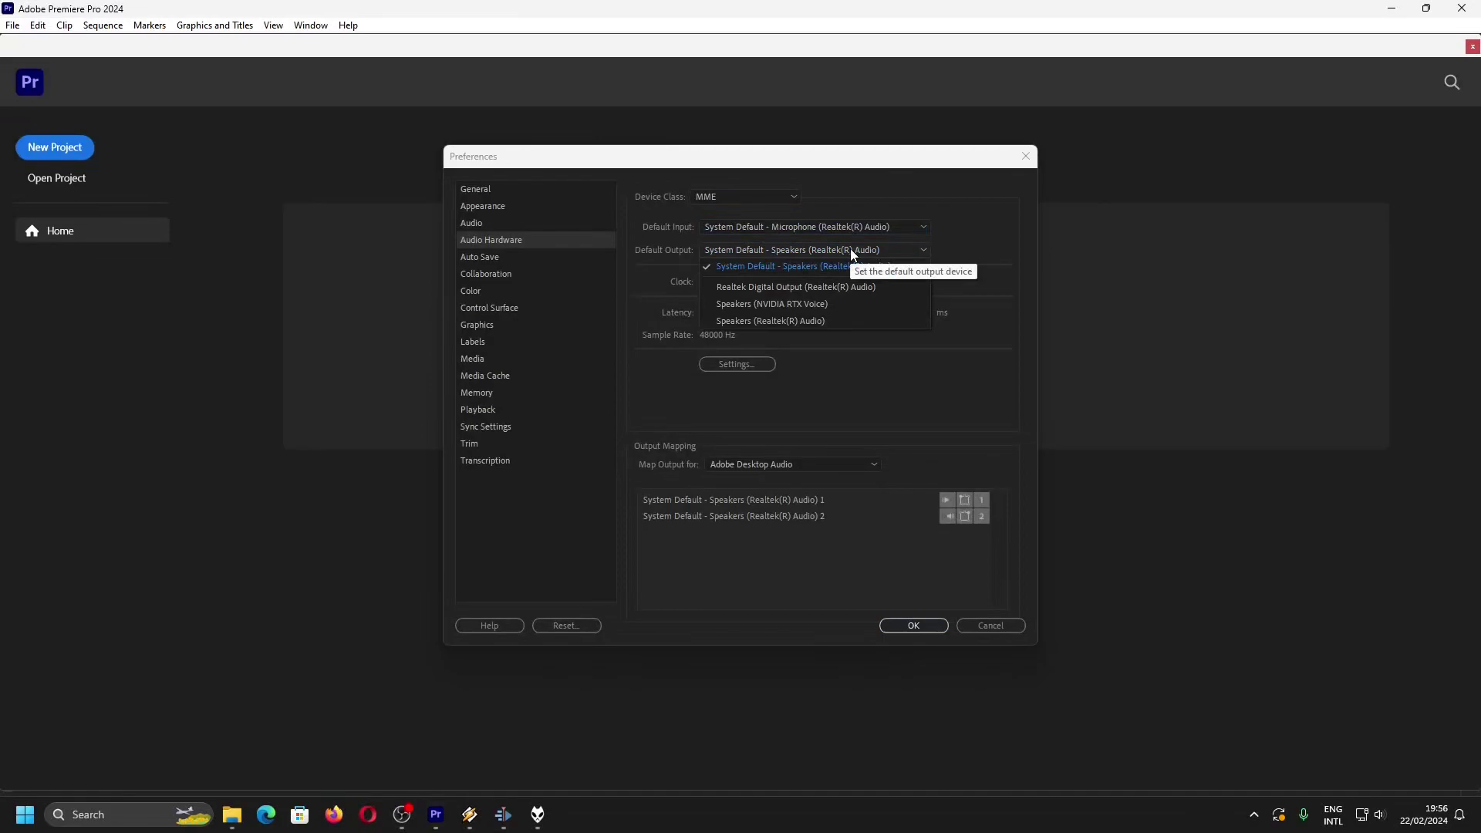
{"action": "left_click", "coordinate": [848, 205]}
{"action": "left_click", "coordinate": [984, 621]}
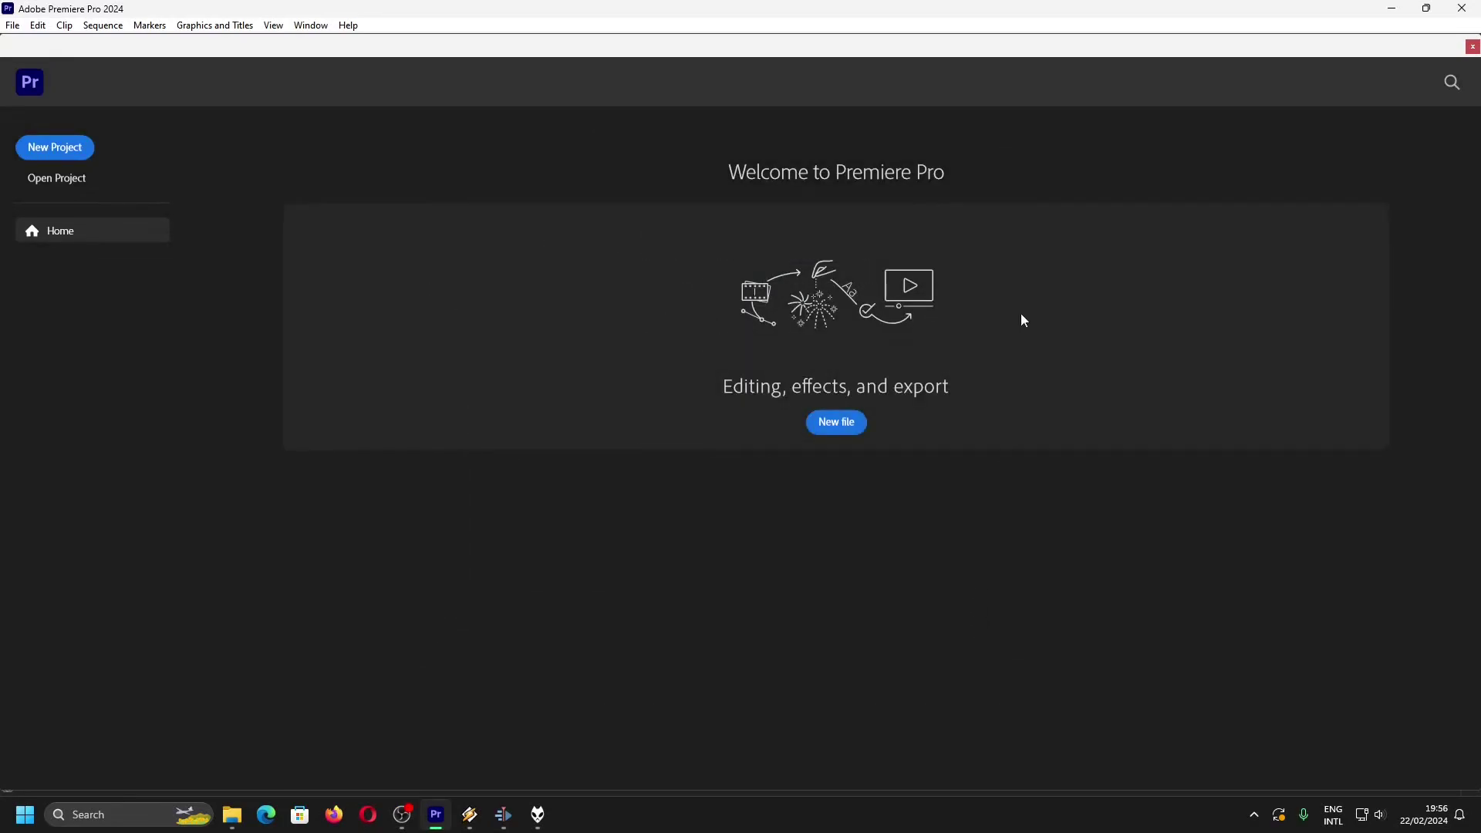
{"action": "left_click", "coordinate": [1390, 8]}
- Launch Media Player Classic, examine the audio renderer's device choices in its options, and cancel the dialog
{"action": "key", "text": "super"}
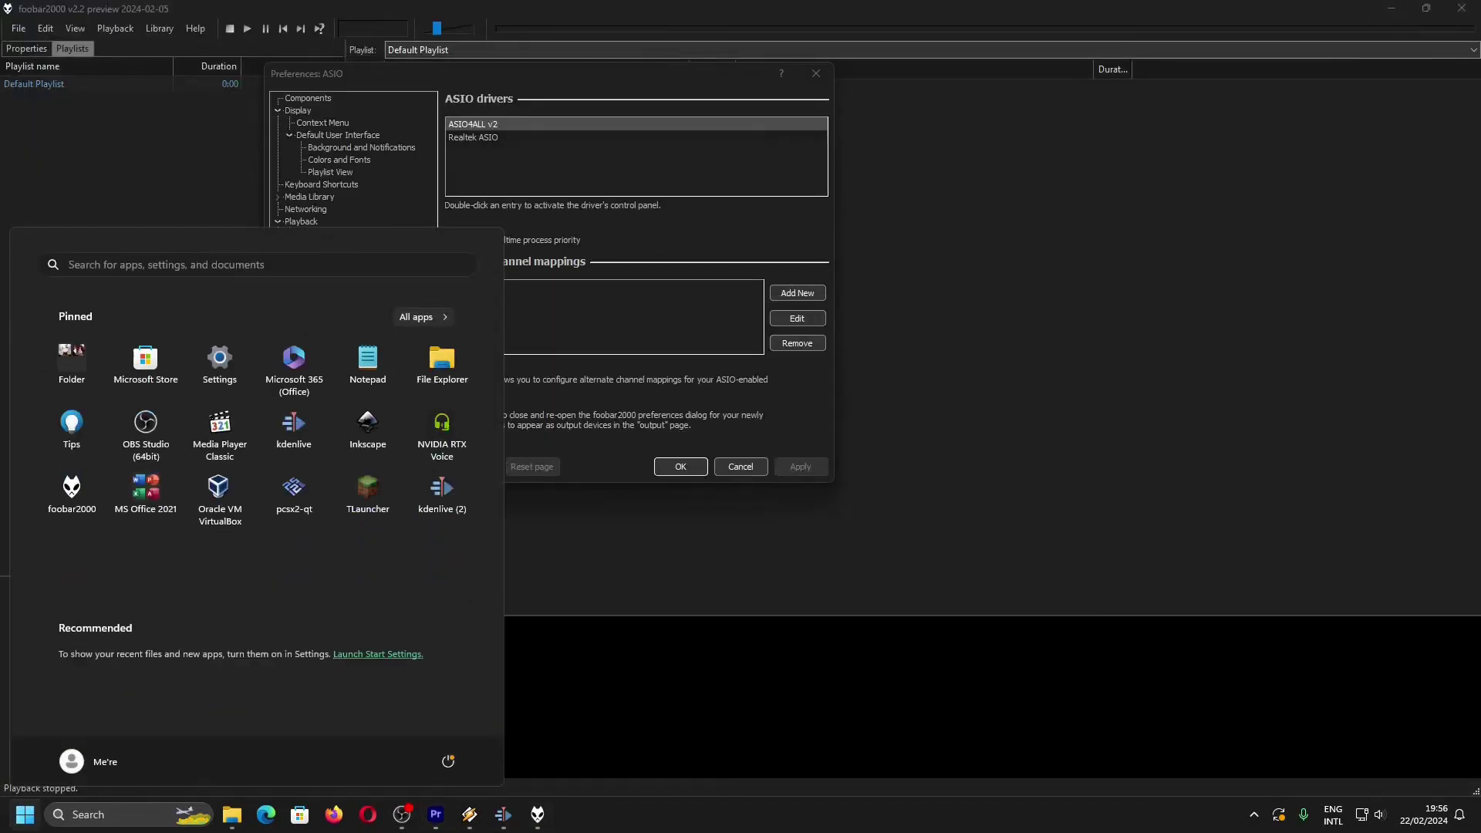
{"action": "left_click", "coordinate": [221, 453]}
{"action": "left_click", "coordinate": [625, 288]}
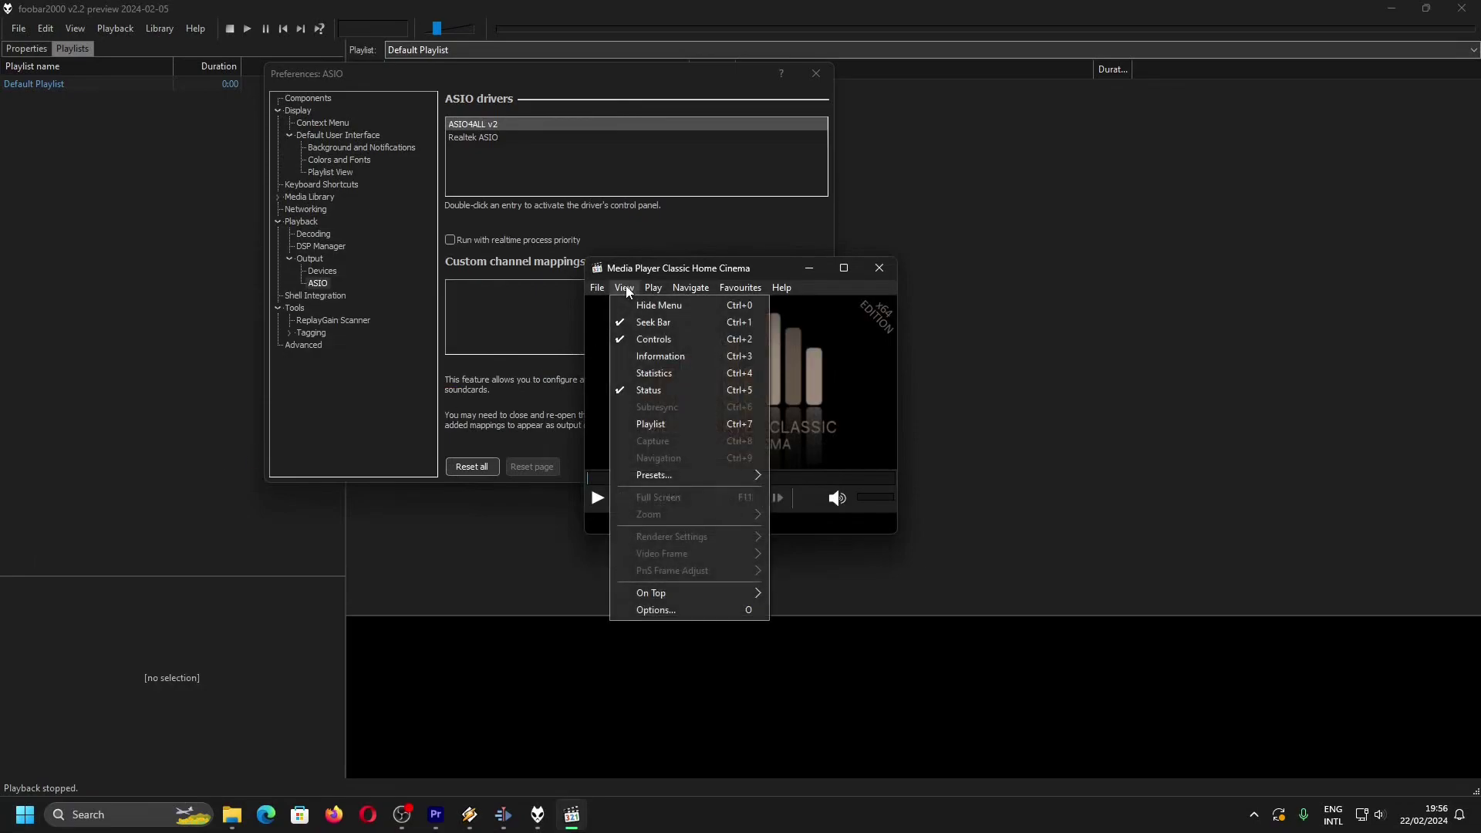
{"action": "left_click", "coordinate": [679, 610]}
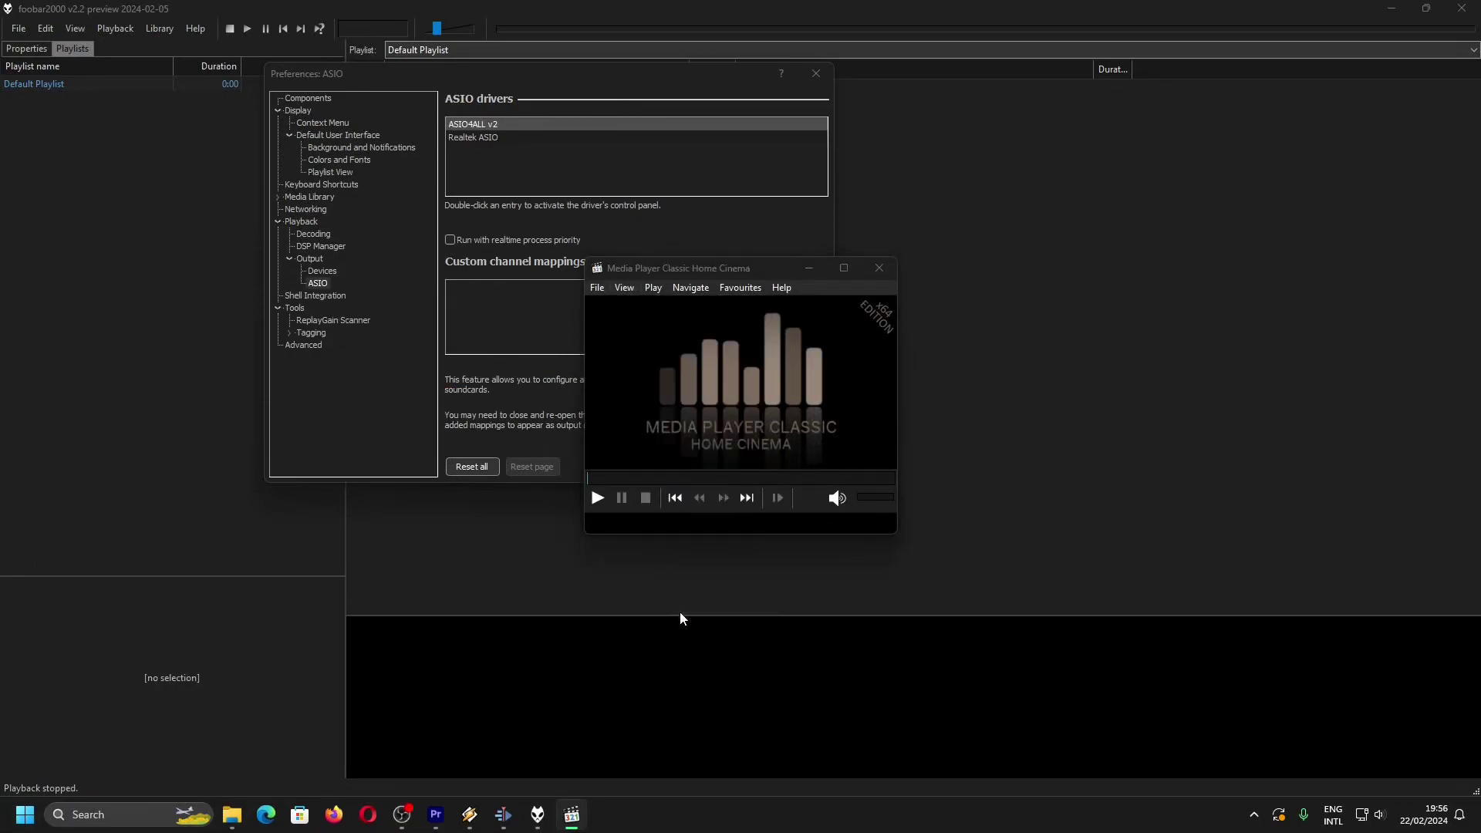
{"action": "left_click", "coordinate": [486, 393]}
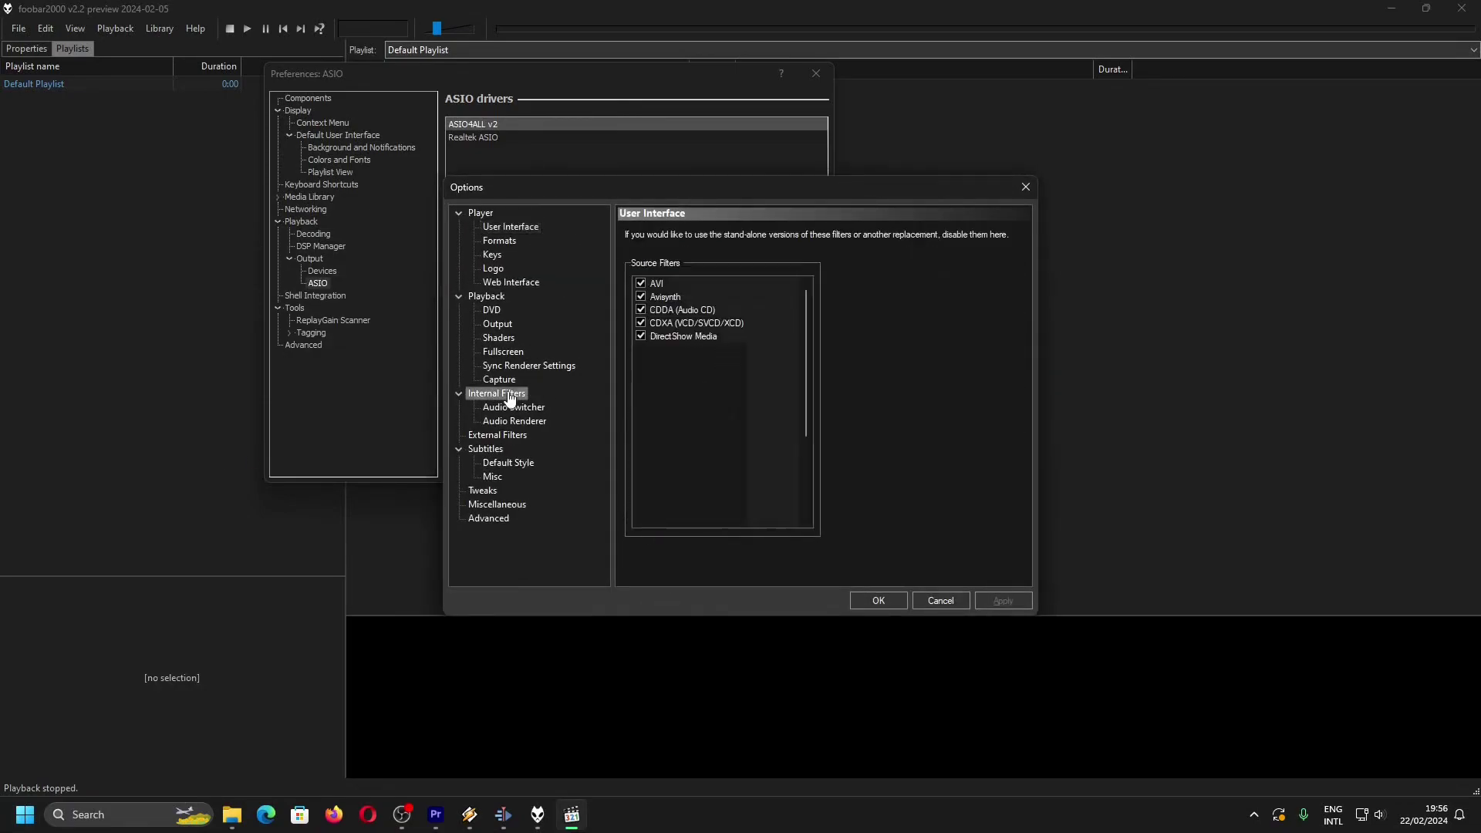
{"action": "left_click", "coordinate": [507, 408]}
{"action": "left_click", "coordinate": [506, 420]}
{"action": "left_click", "coordinate": [736, 280]}
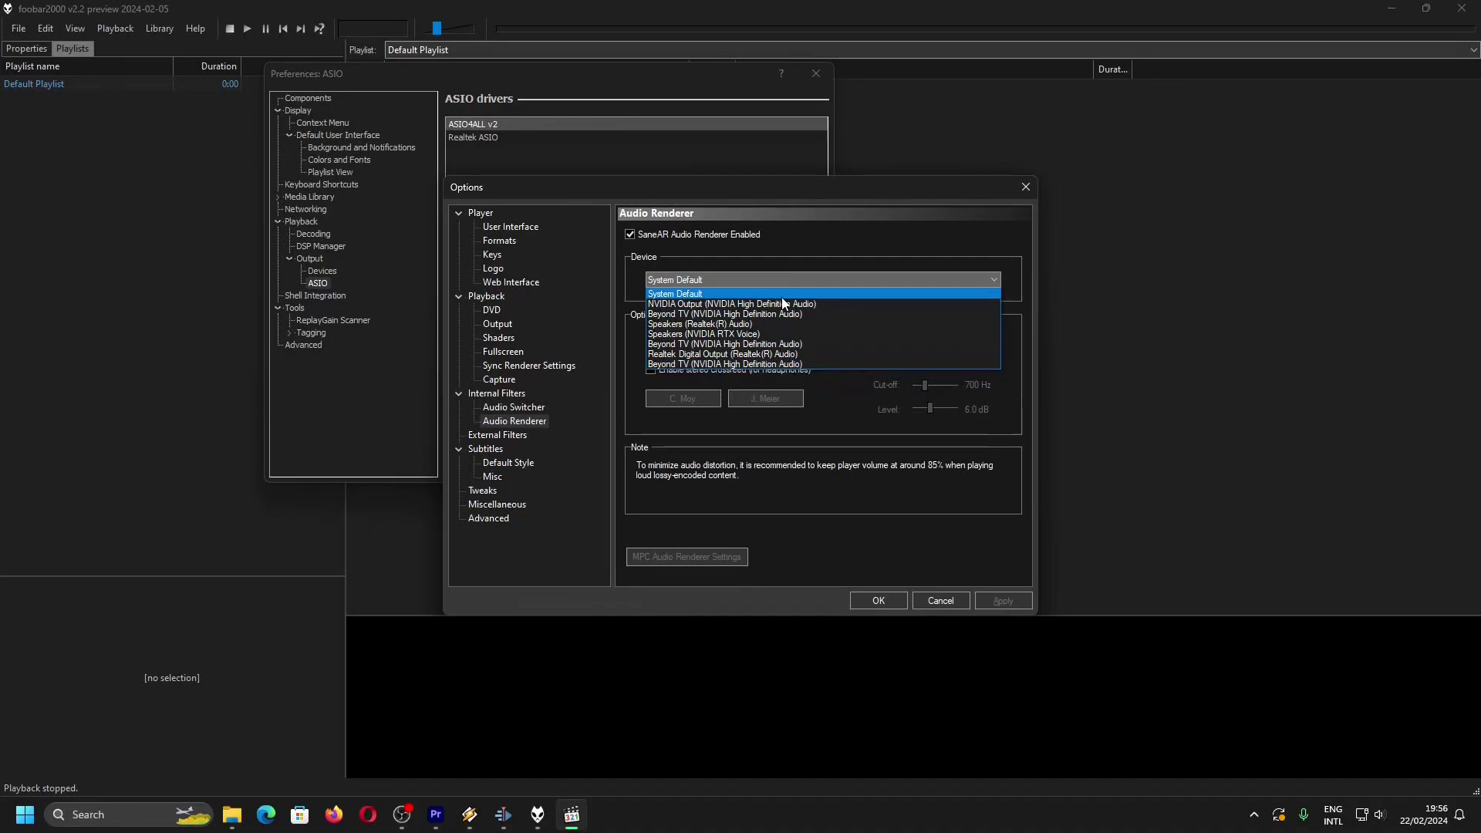
{"action": "left_click", "coordinate": [937, 600]}
{"action": "left_click", "coordinate": [937, 600]}
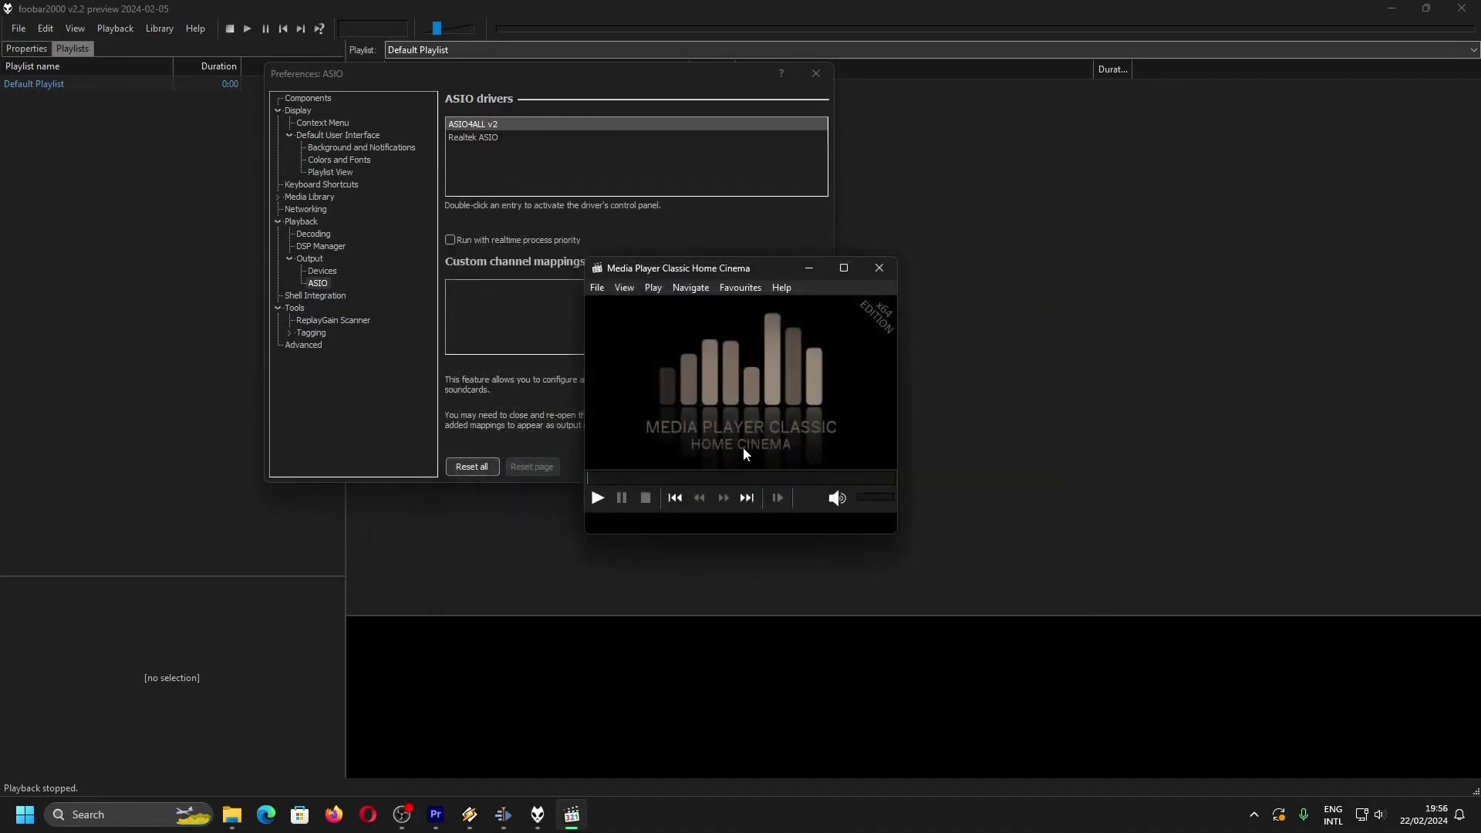
- Play the NieR Automata track "Birth of a Wish" in foobar2000 and bring up OBS to check its audio mixer
{"action": "left_click", "coordinate": [636, 209]}
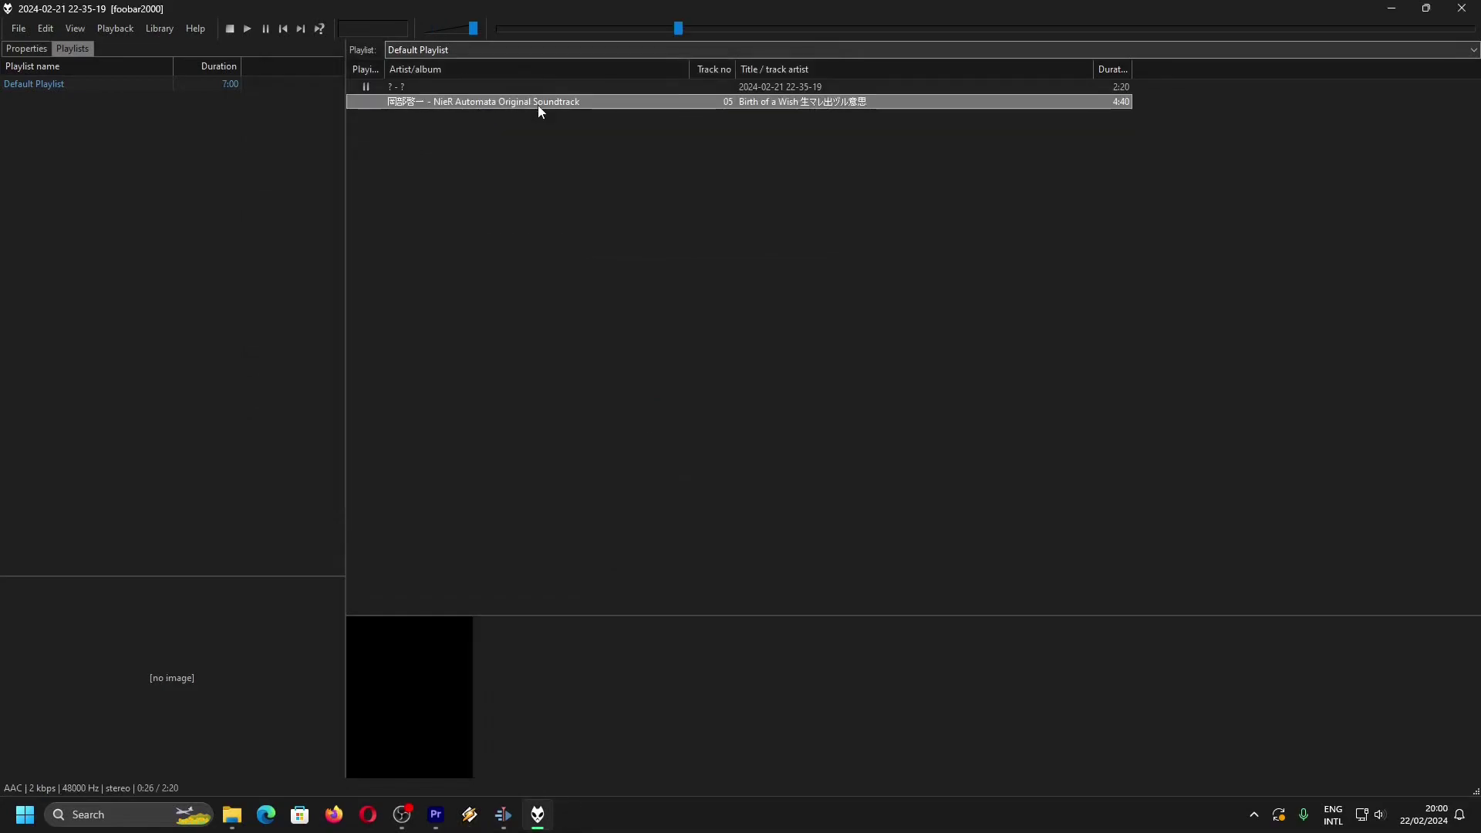
{"action": "double_click", "coordinate": [538, 104]}
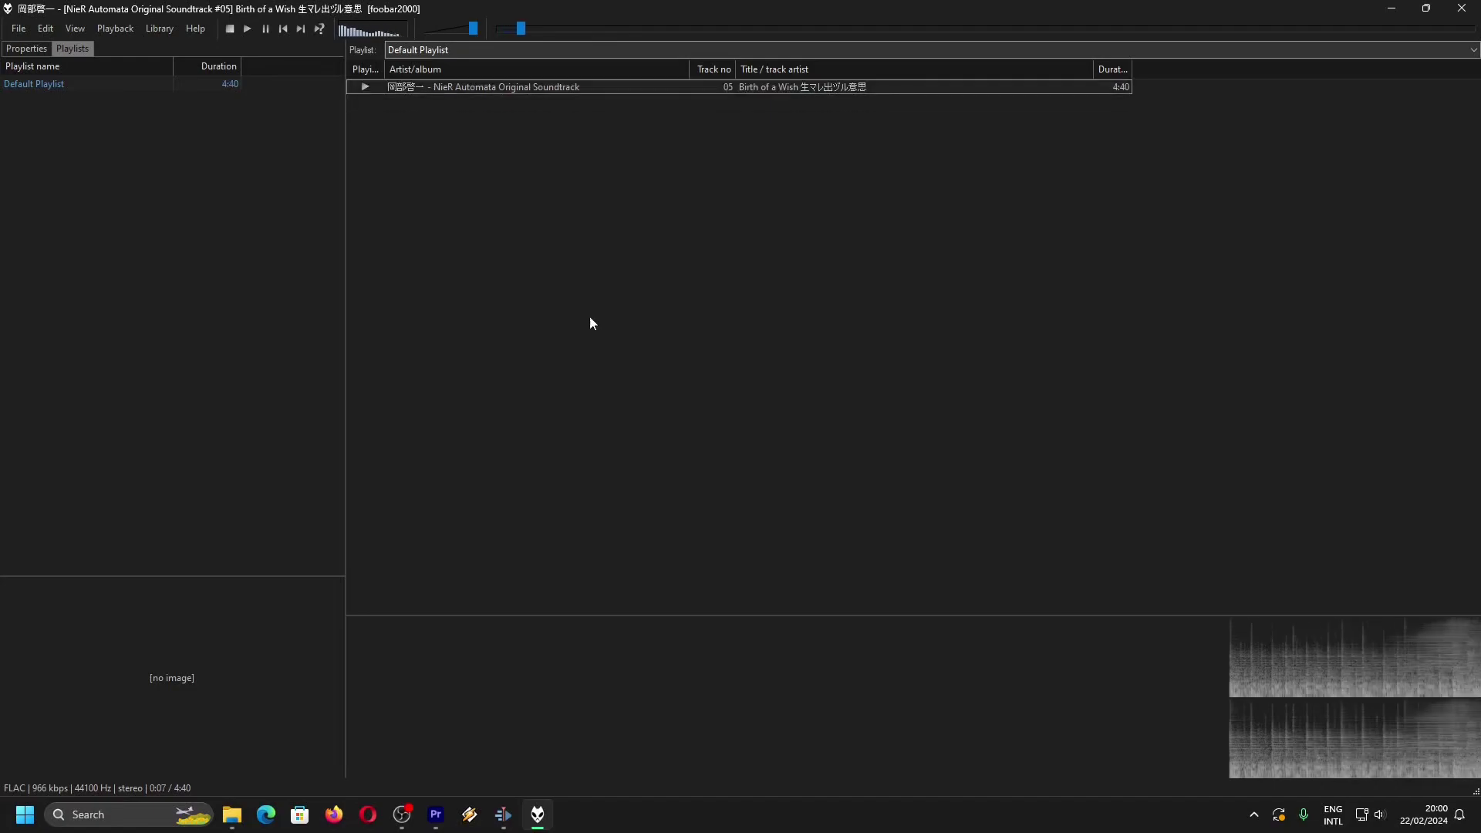
{"action": "left_click", "coordinate": [401, 814]}
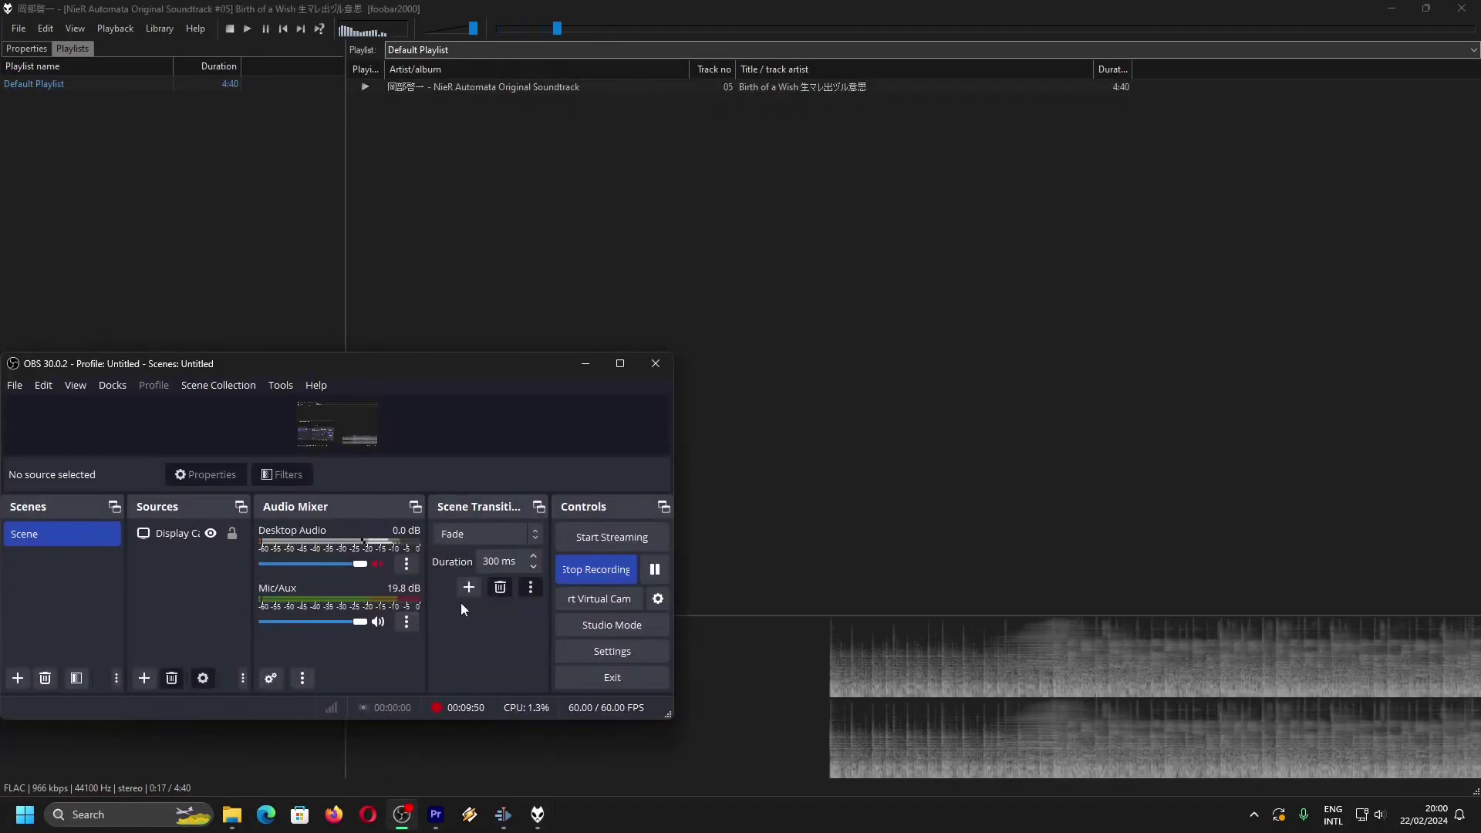
- Open the ASIO4ALL v2 control panel from foobar2000's ASIO preferences, show its advanced options and expand the Realtek(R) Audio device
{"action": "left_click", "coordinate": [159, 28]}
{"action": "left_click", "coordinate": [181, 102]}
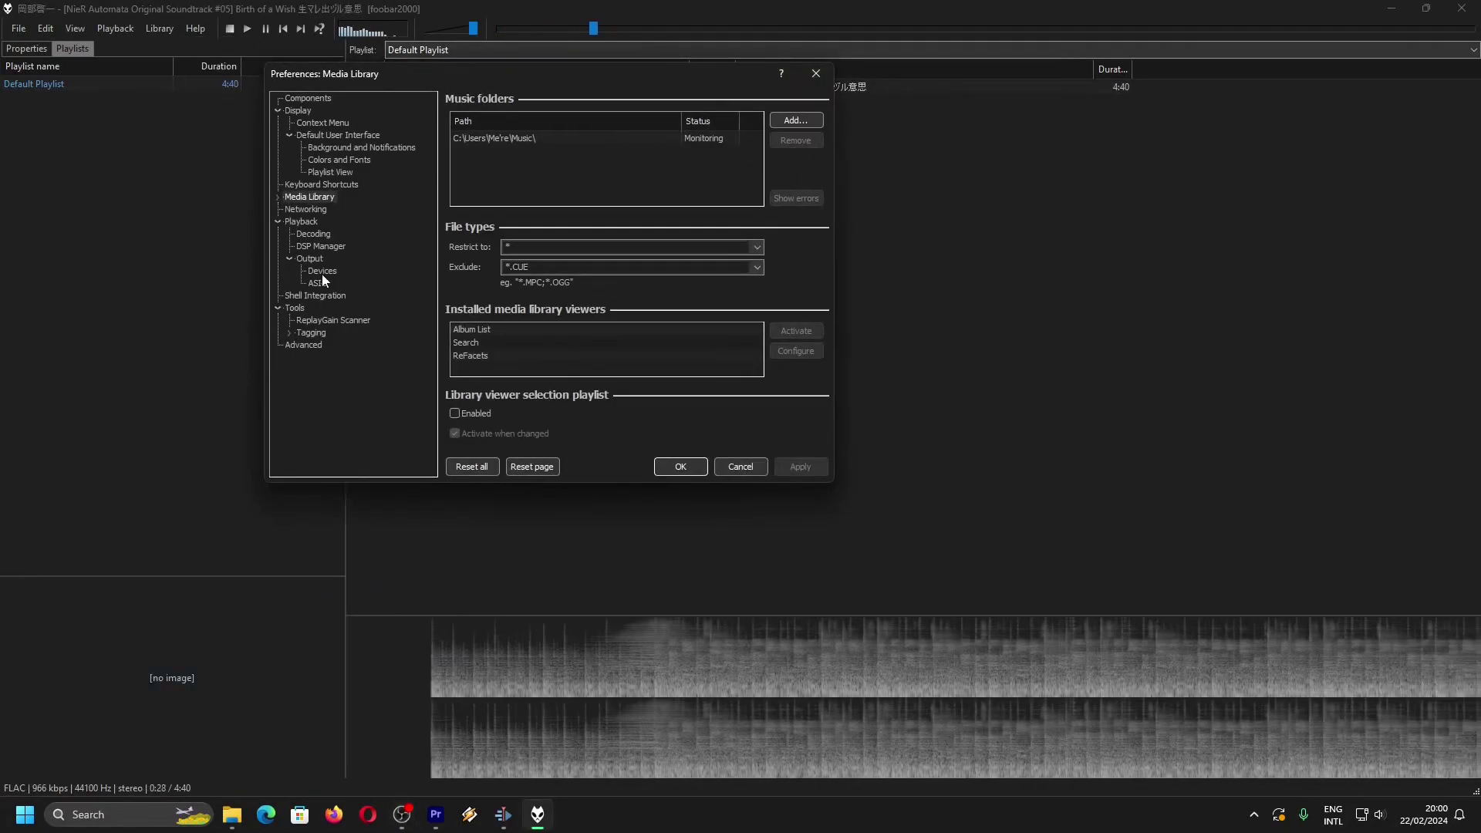
{"action": "left_click", "coordinate": [317, 282]}
{"action": "double_click", "coordinate": [472, 123]}
{"action": "left_click", "coordinate": [383, 190]}
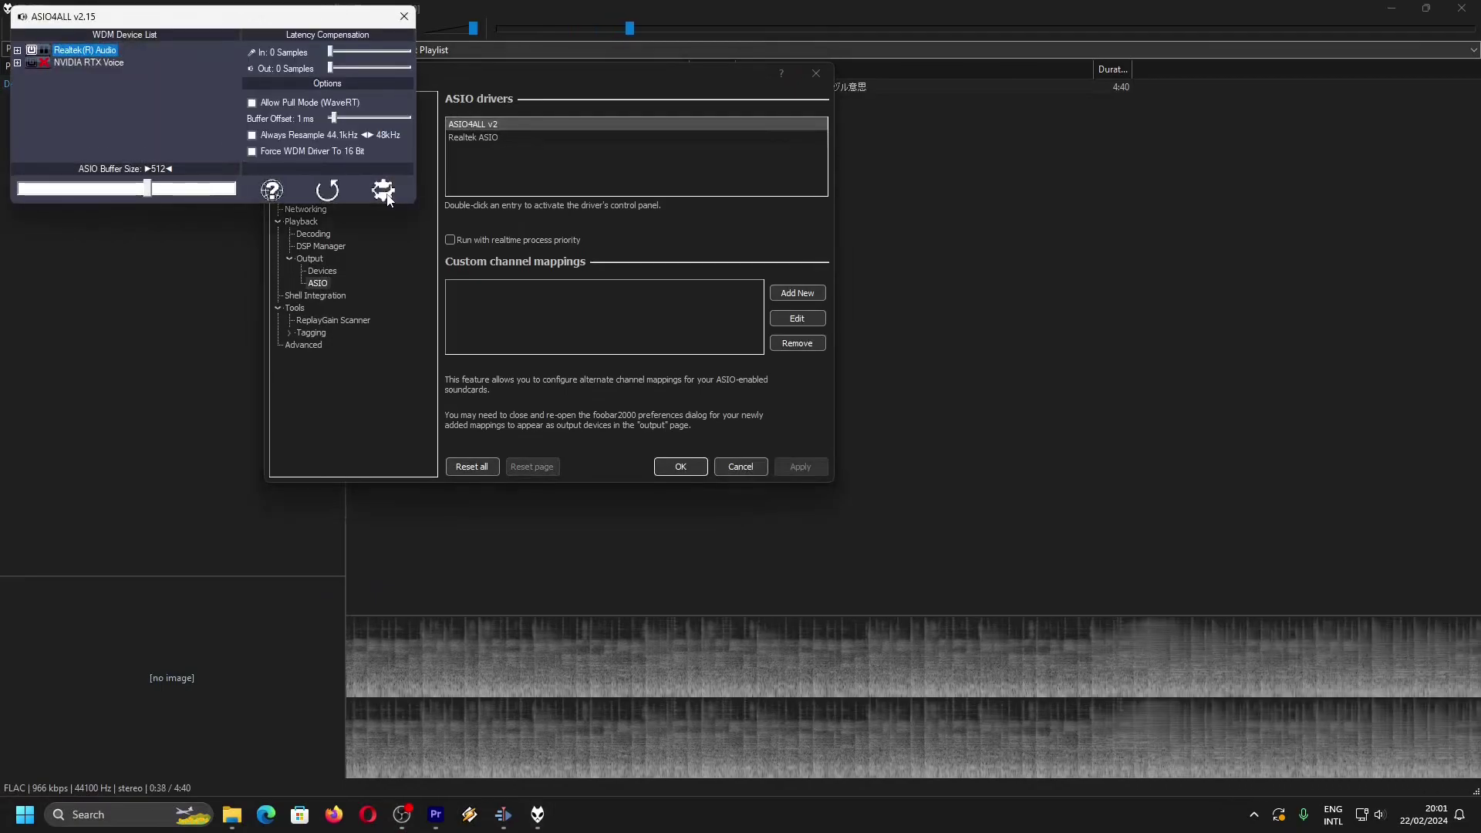
{"action": "left_click", "coordinate": [17, 49]}
{"action": "left_click", "coordinate": [436, 136]}
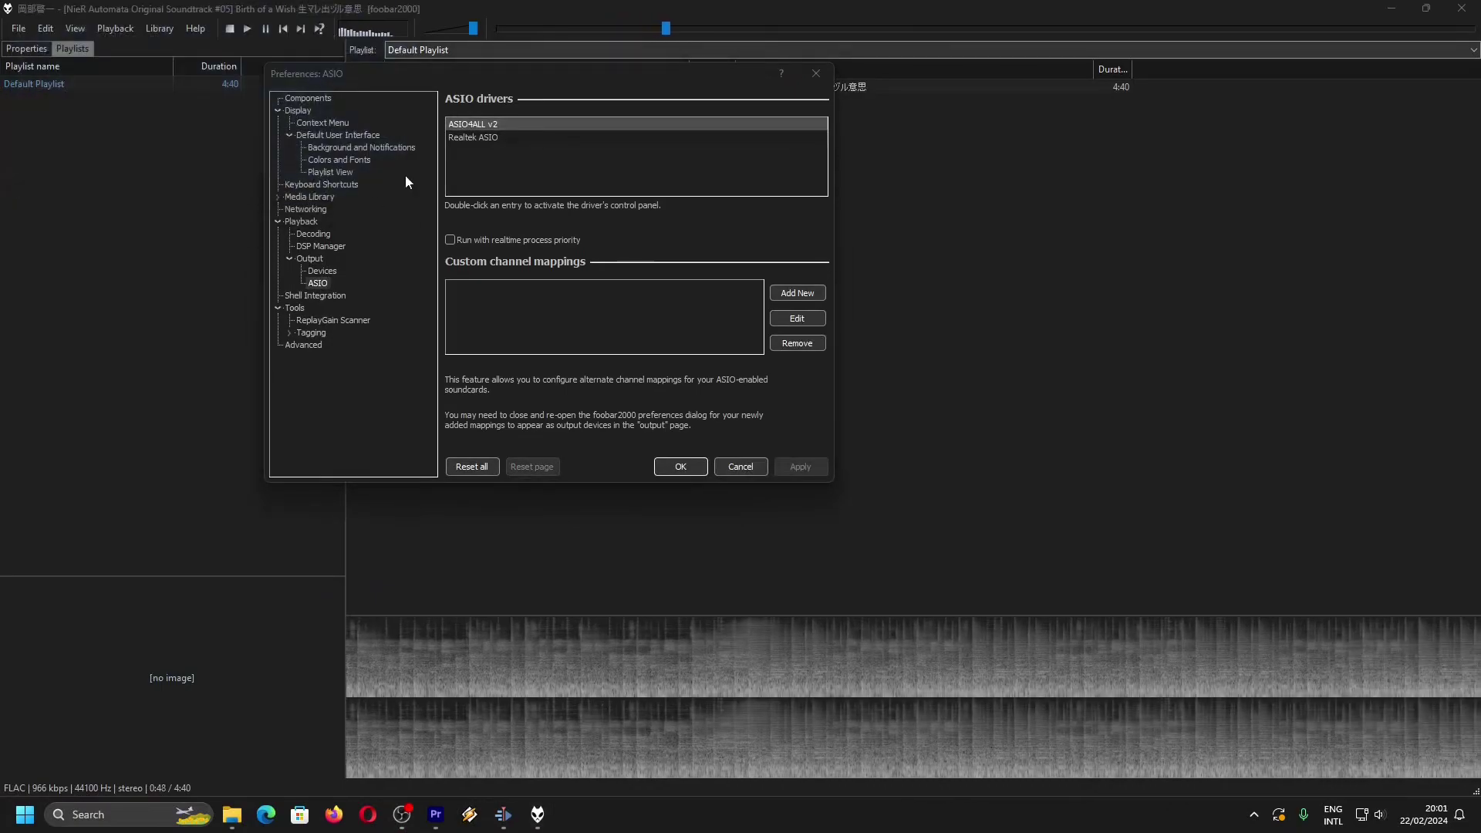
- Set foobar2000's output device to ASIO : ASIO4ALL v2 and confirm the preferences
{"action": "left_click", "coordinate": [309, 257]}
{"action": "left_click", "coordinate": [552, 116]}
{"action": "left_click", "coordinate": [506, 145]}
{"action": "left_click", "coordinate": [680, 466]}
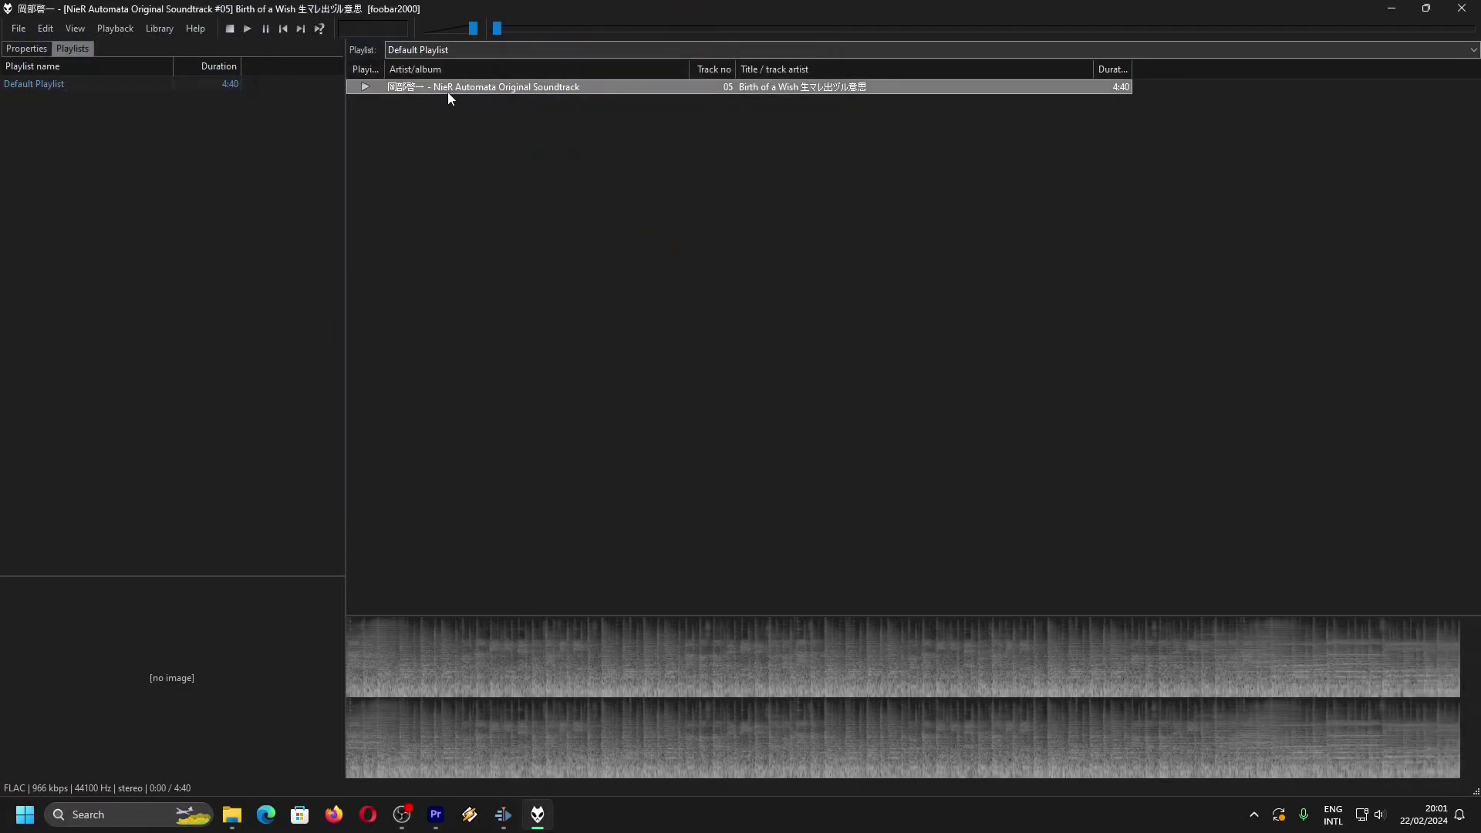
- Reopen the ASIO4ALL v2 control panel from foobar2000's preferences, enable Realtek HD Audio Line input and check the status of the listed devices
{"action": "left_click", "coordinate": [159, 29]}
{"action": "left_click", "coordinate": [179, 103]}
{"action": "left_click", "coordinate": [309, 257]}
{"action": "left_click", "coordinate": [521, 120]}
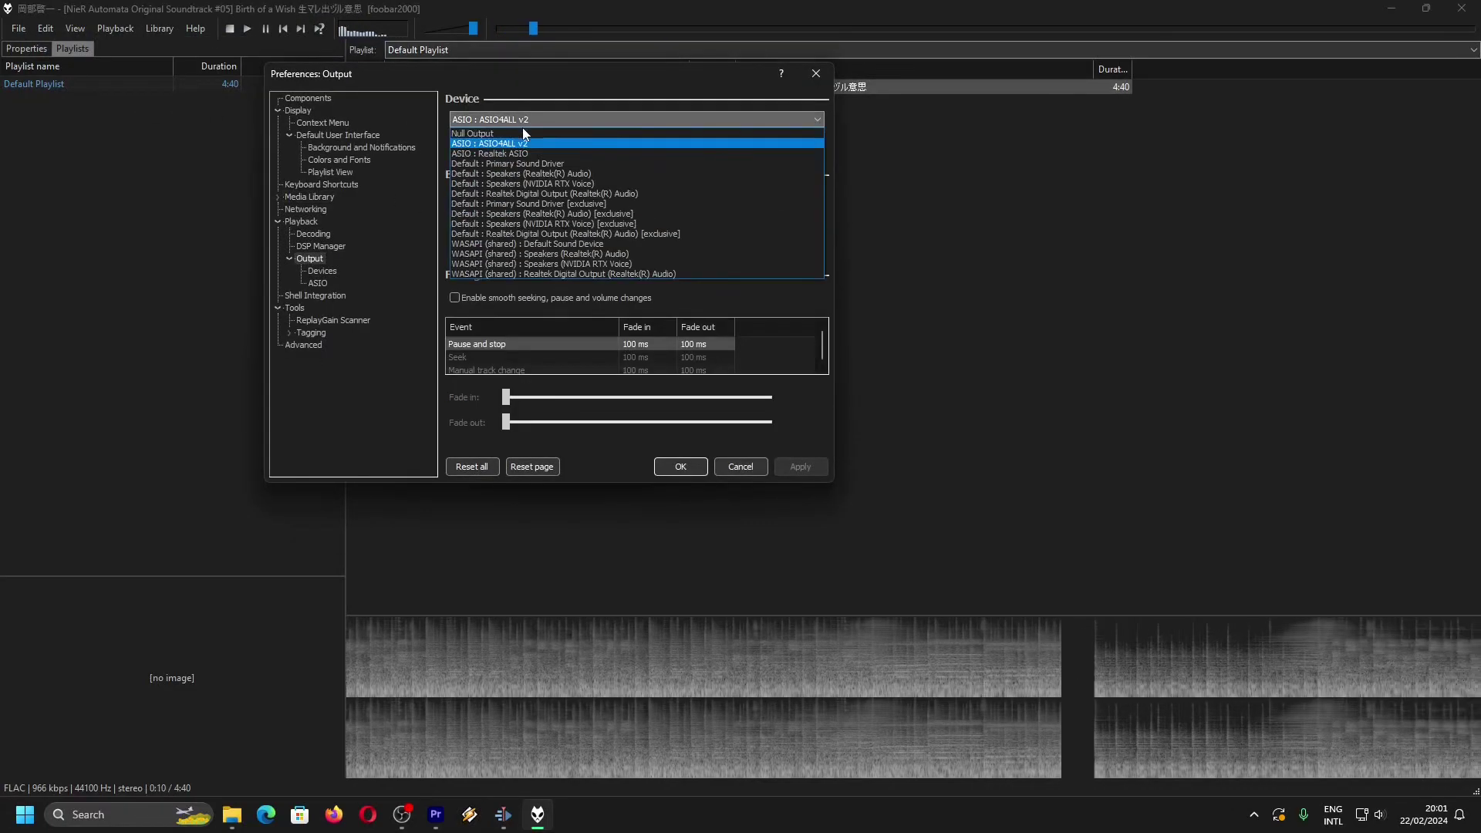
{"action": "left_click", "coordinate": [317, 282]}
{"action": "double_click", "coordinate": [540, 124]}
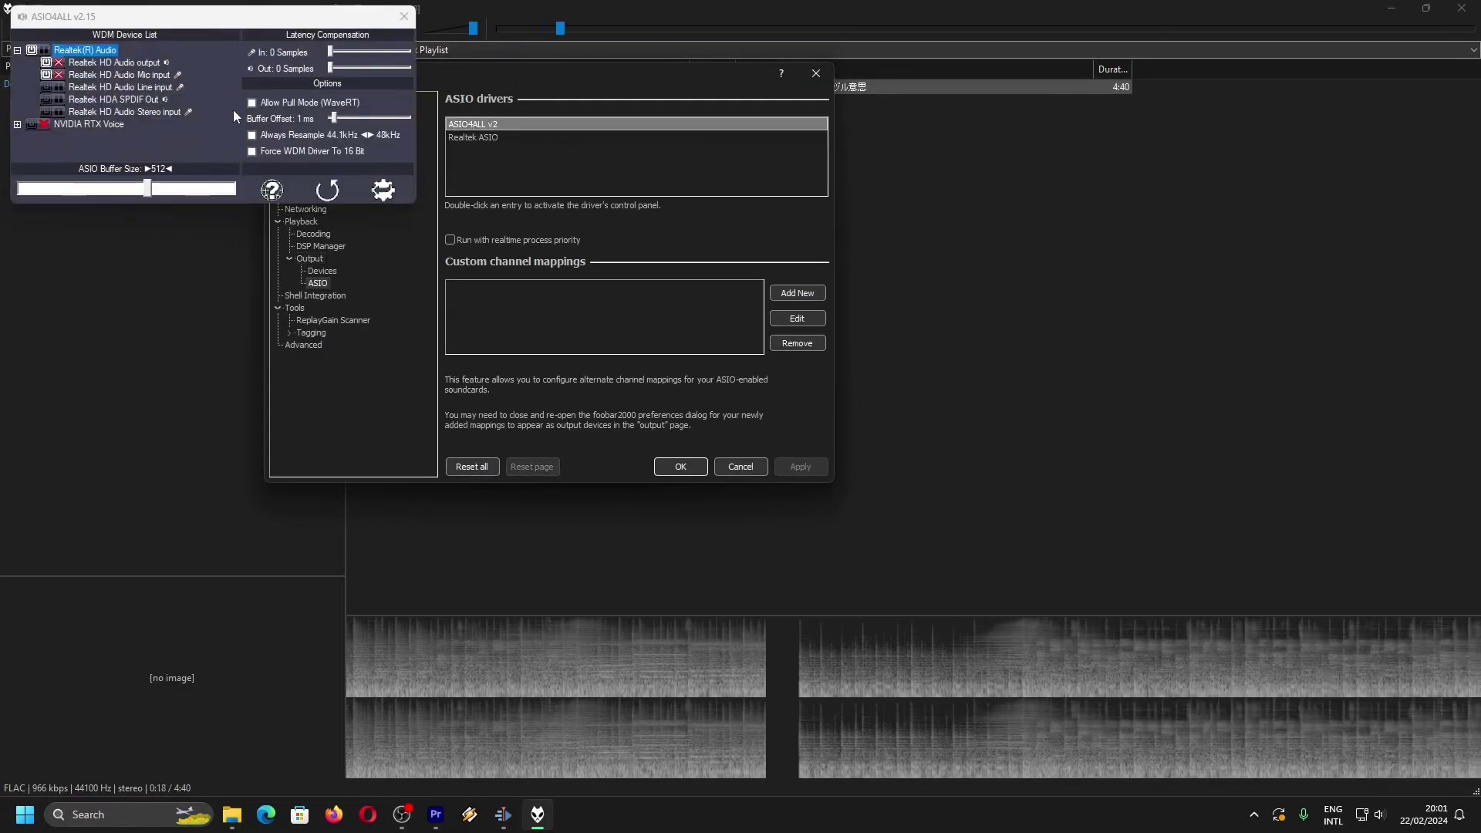
{"action": "left_click", "coordinate": [46, 88]}
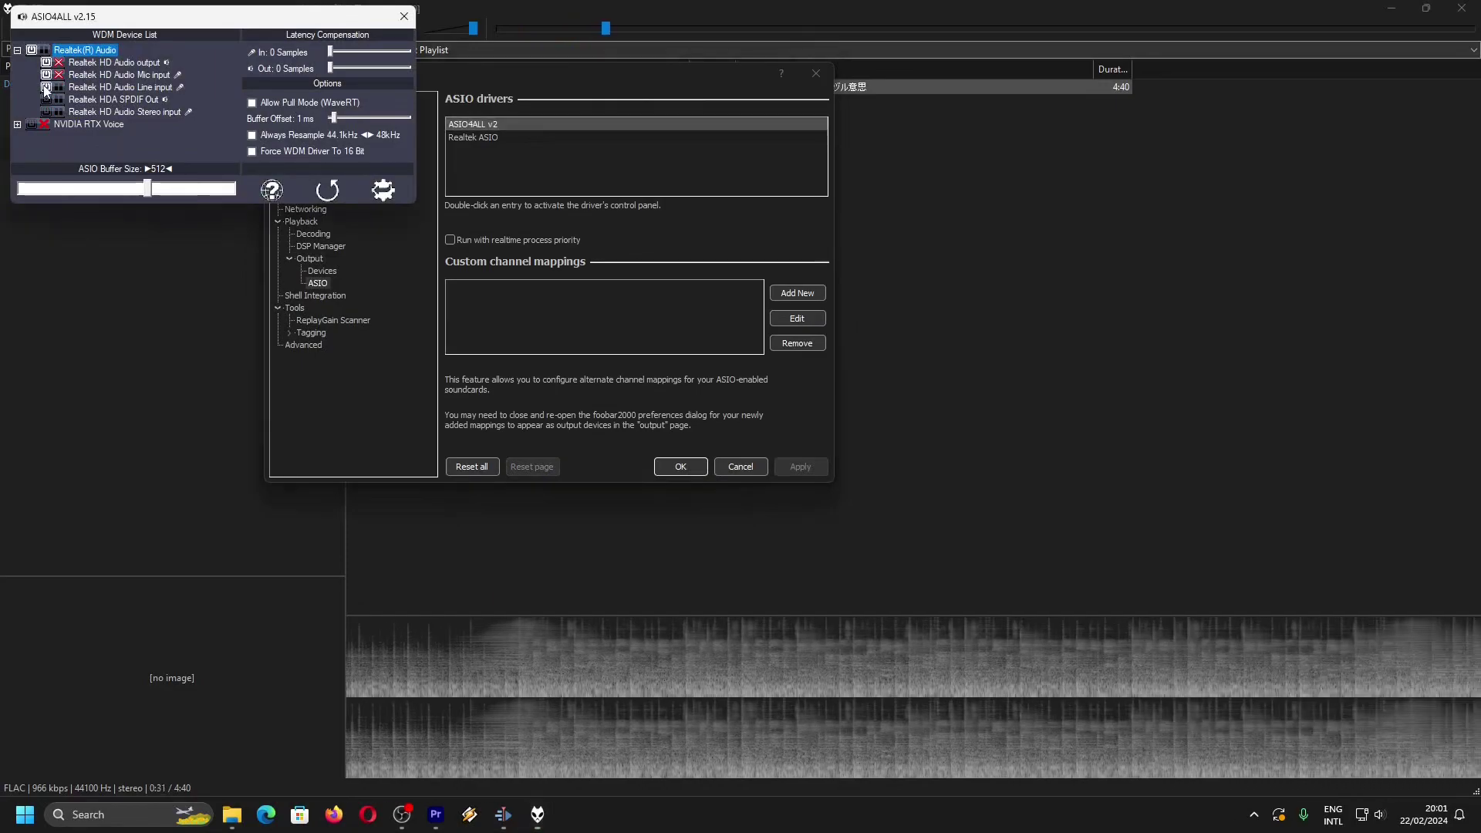
{"action": "mouse_move", "coordinate": [48, 66]}
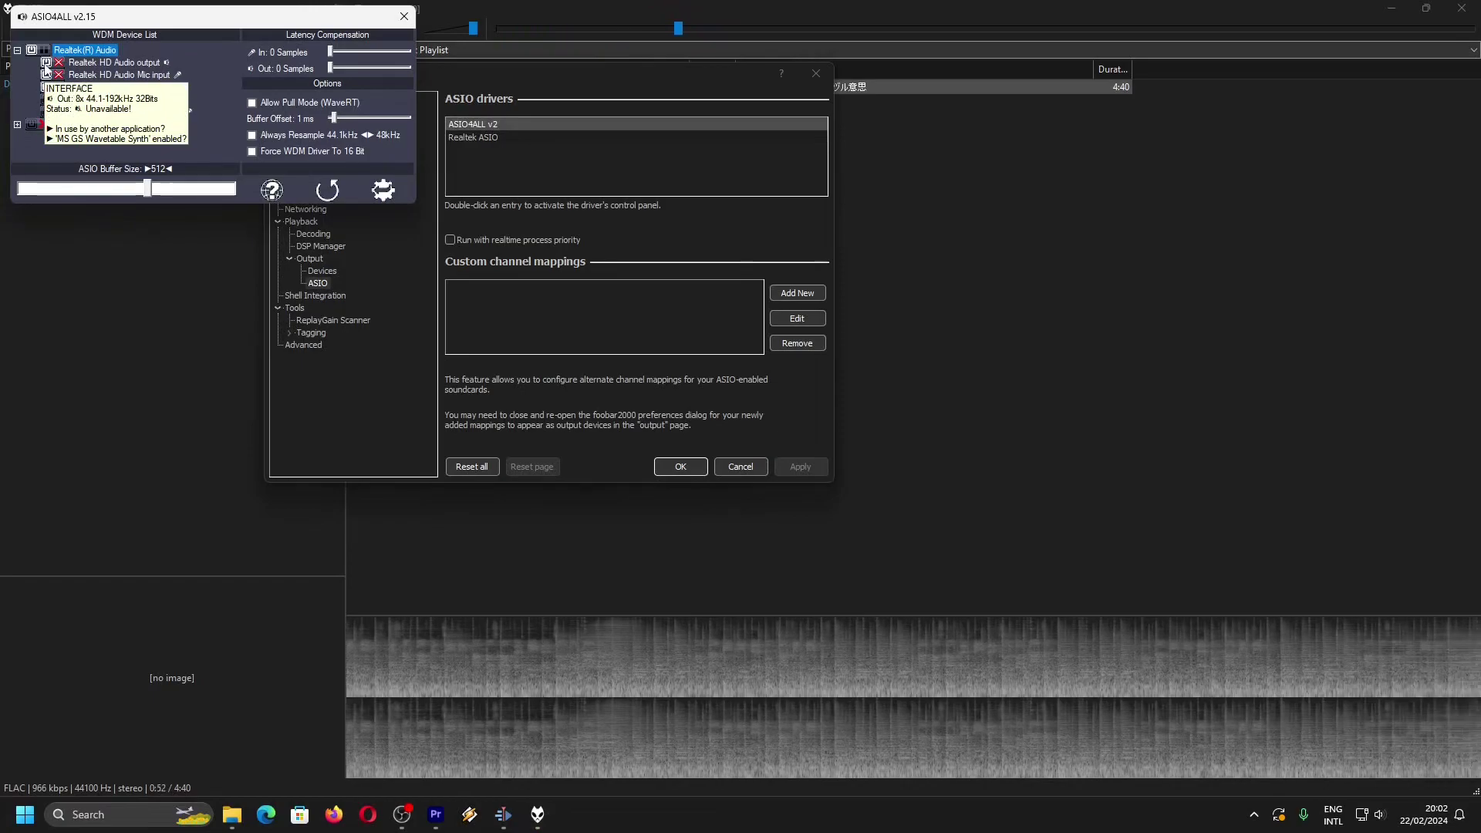
{"action": "mouse_move", "coordinate": [34, 124]}
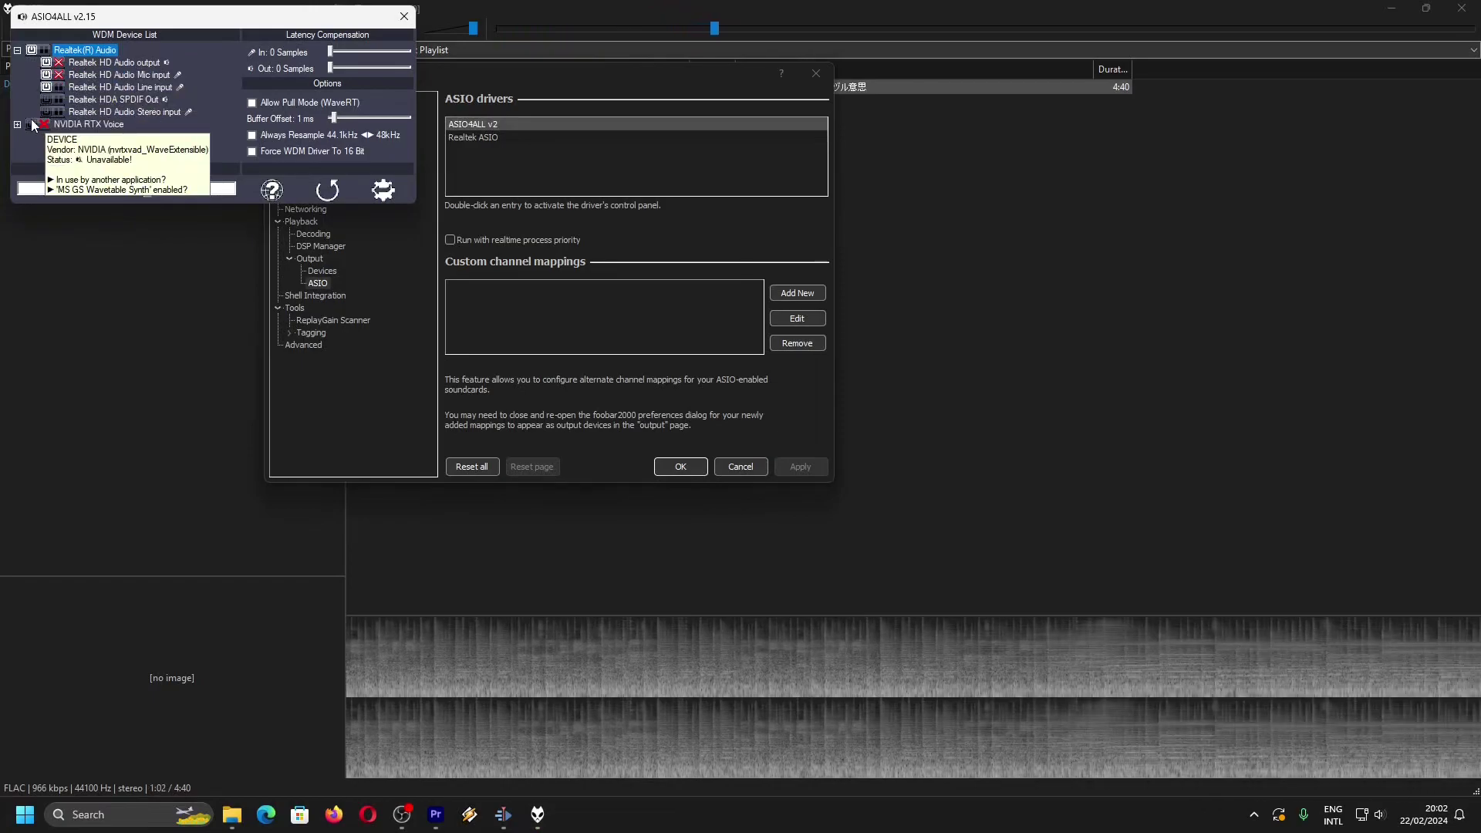
- Switch to OBS, look through its settings and close the dialog
{"action": "left_click", "coordinate": [402, 815]}
{"action": "left_click", "coordinate": [627, 645]}
{"action": "left_click", "coordinate": [49, 334]}
{"action": "left_click", "coordinate": [404, 441]}
{"action": "left_click", "coordinate": [49, 503]}
{"action": "left_click", "coordinate": [614, 767]}
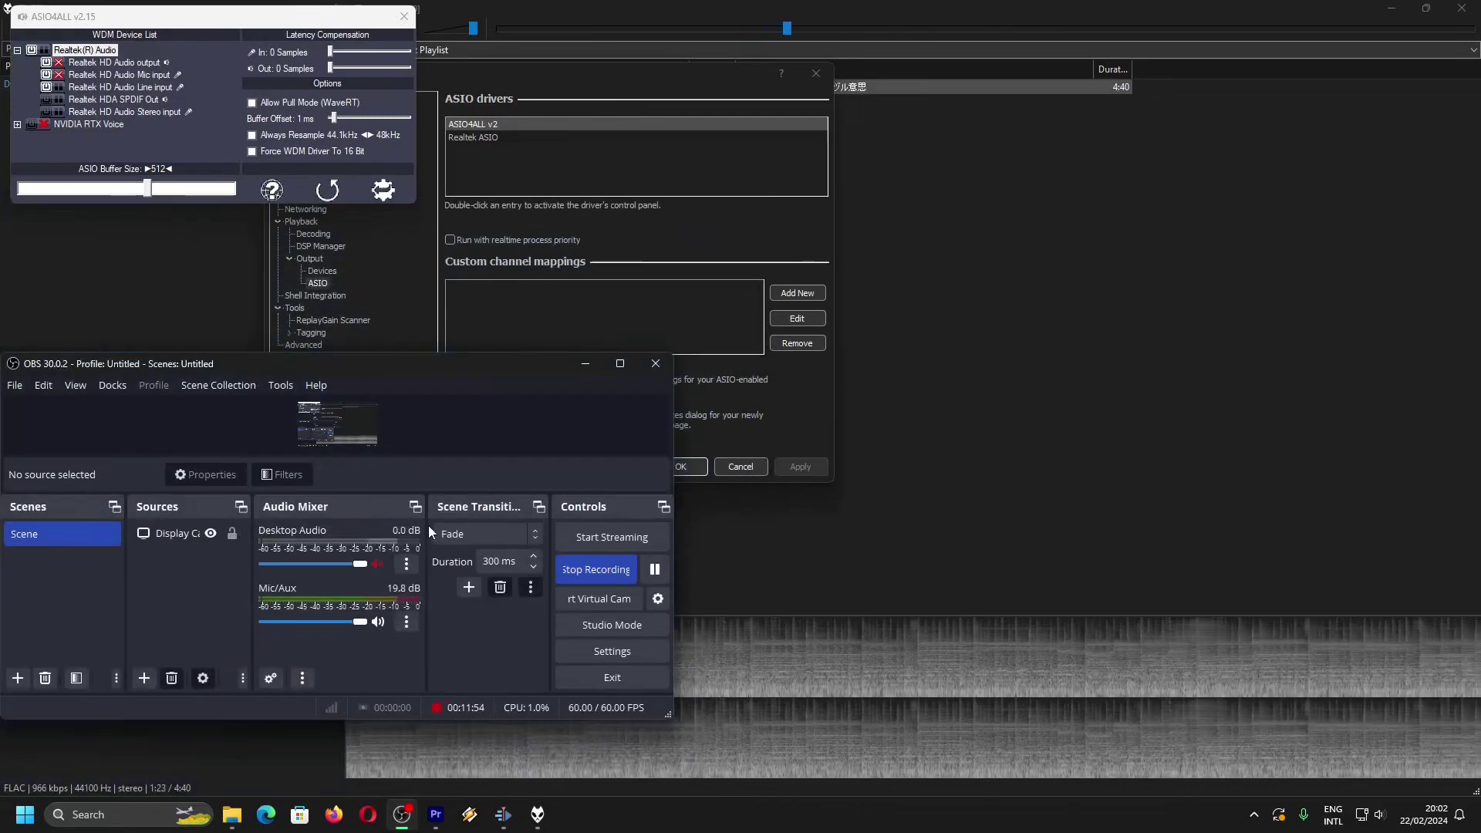
- Switch to Winamp, move its window clear of the ASIO4ALL panel, and open and close its preferences
{"action": "left_click", "coordinate": [468, 814]}
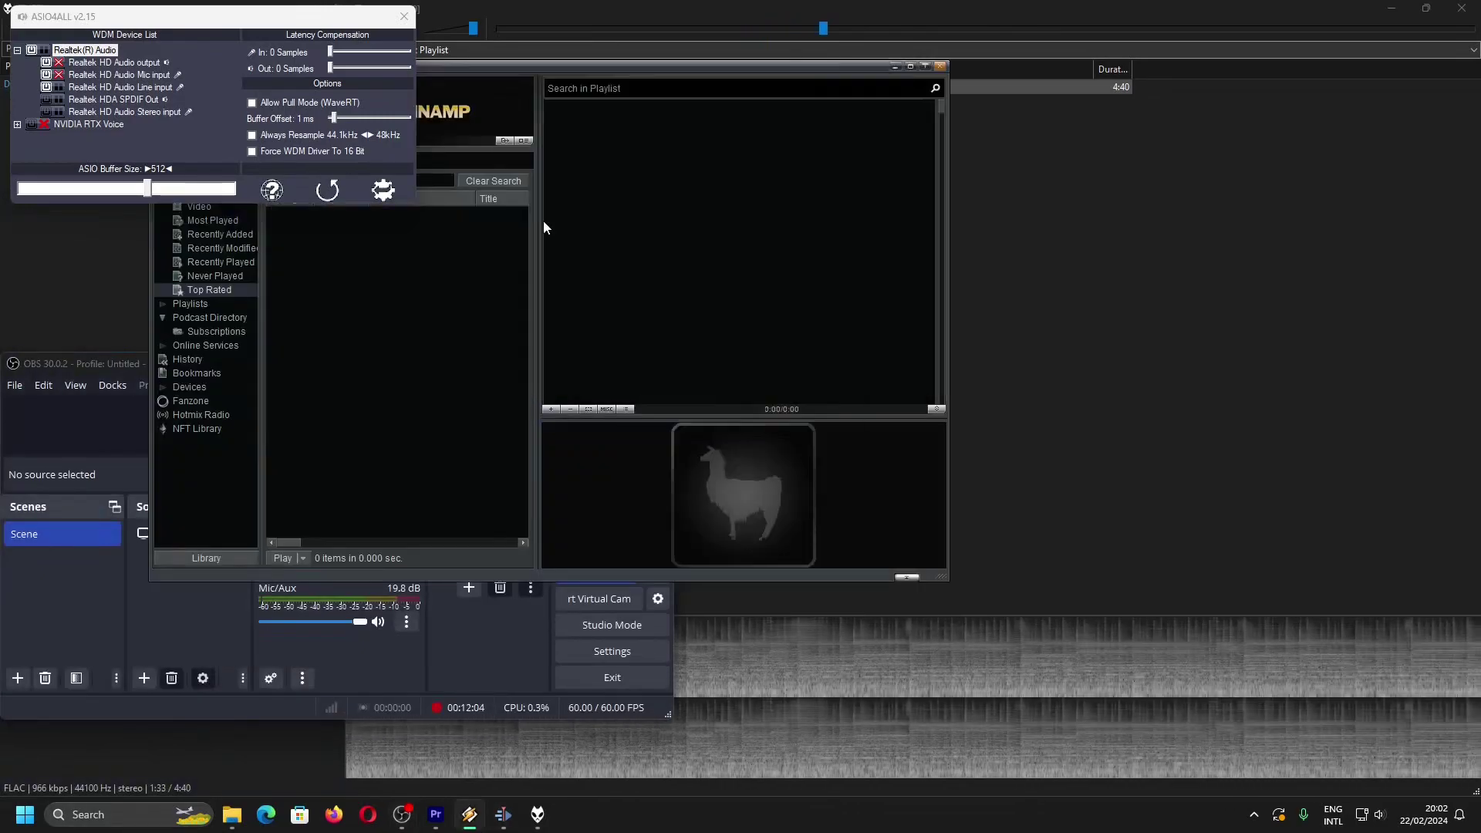
{"action": "left_click", "coordinate": [661, 454]}
{"action": "left_click", "coordinate": [538, 95]}
{"action": "left_click_drag", "start_coordinate": [538, 96], "coordinate": [872, 194]}
{"action": "left_click", "coordinate": [595, 163]}
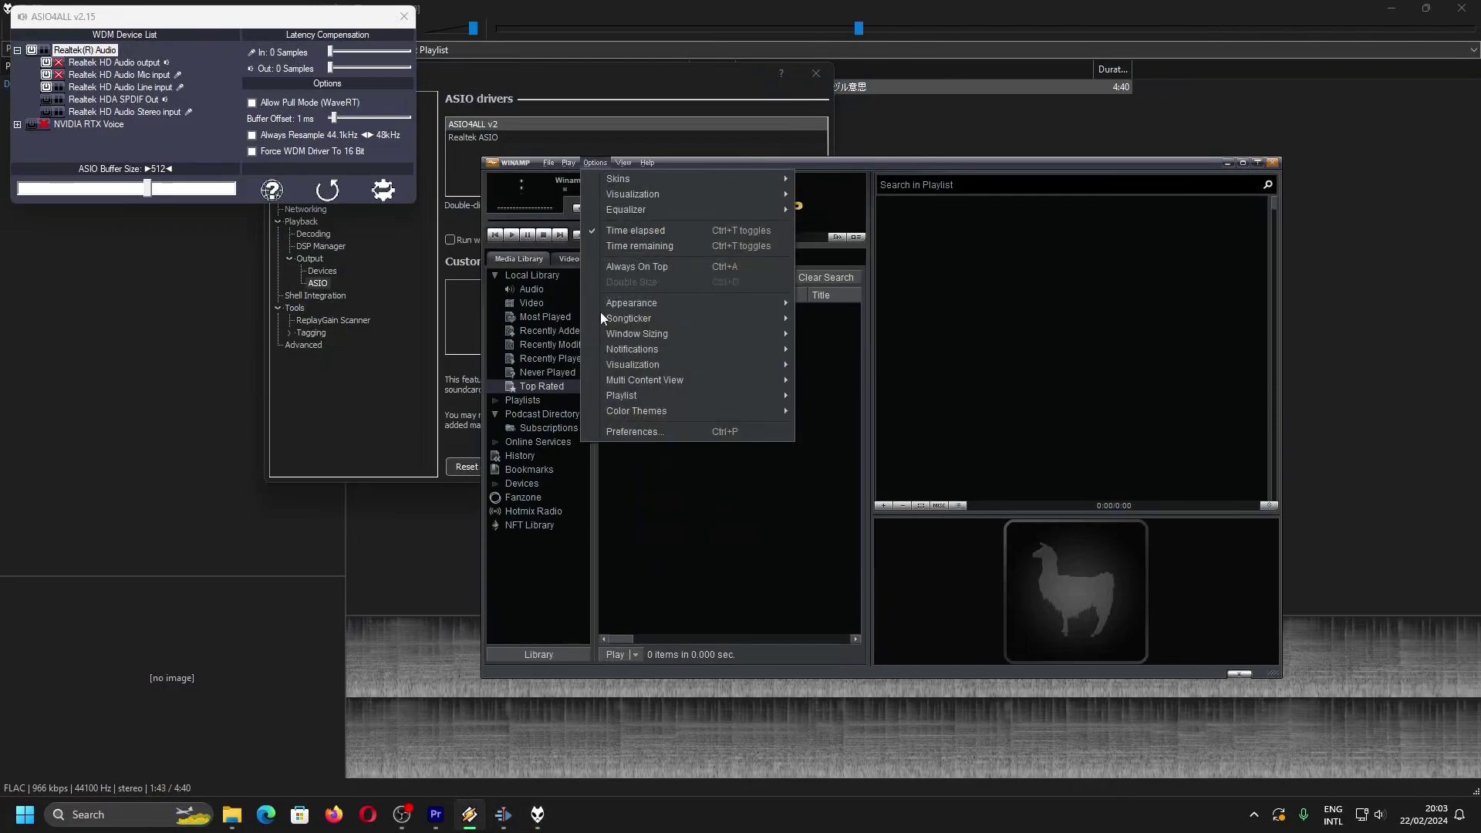
{"action": "left_click", "coordinate": [632, 431]}
{"action": "left_click", "coordinate": [412, 415]}
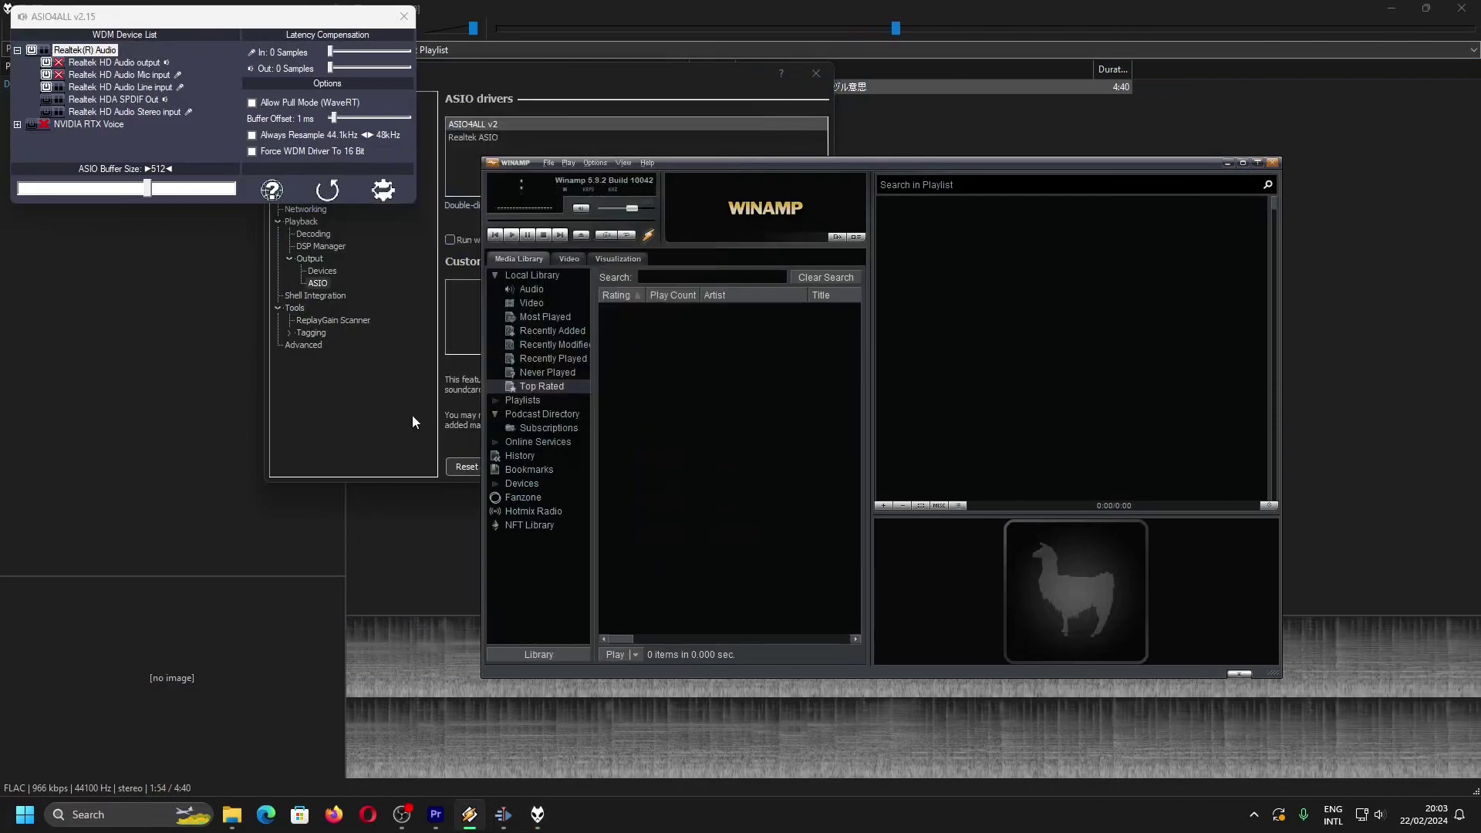
- Examine the ASIO : ASIO4ALL v2 entry in foobar2000's output device list and cancel the preferences
{"action": "left_click", "coordinate": [322, 271]}
{"action": "left_click", "coordinate": [734, 141]}
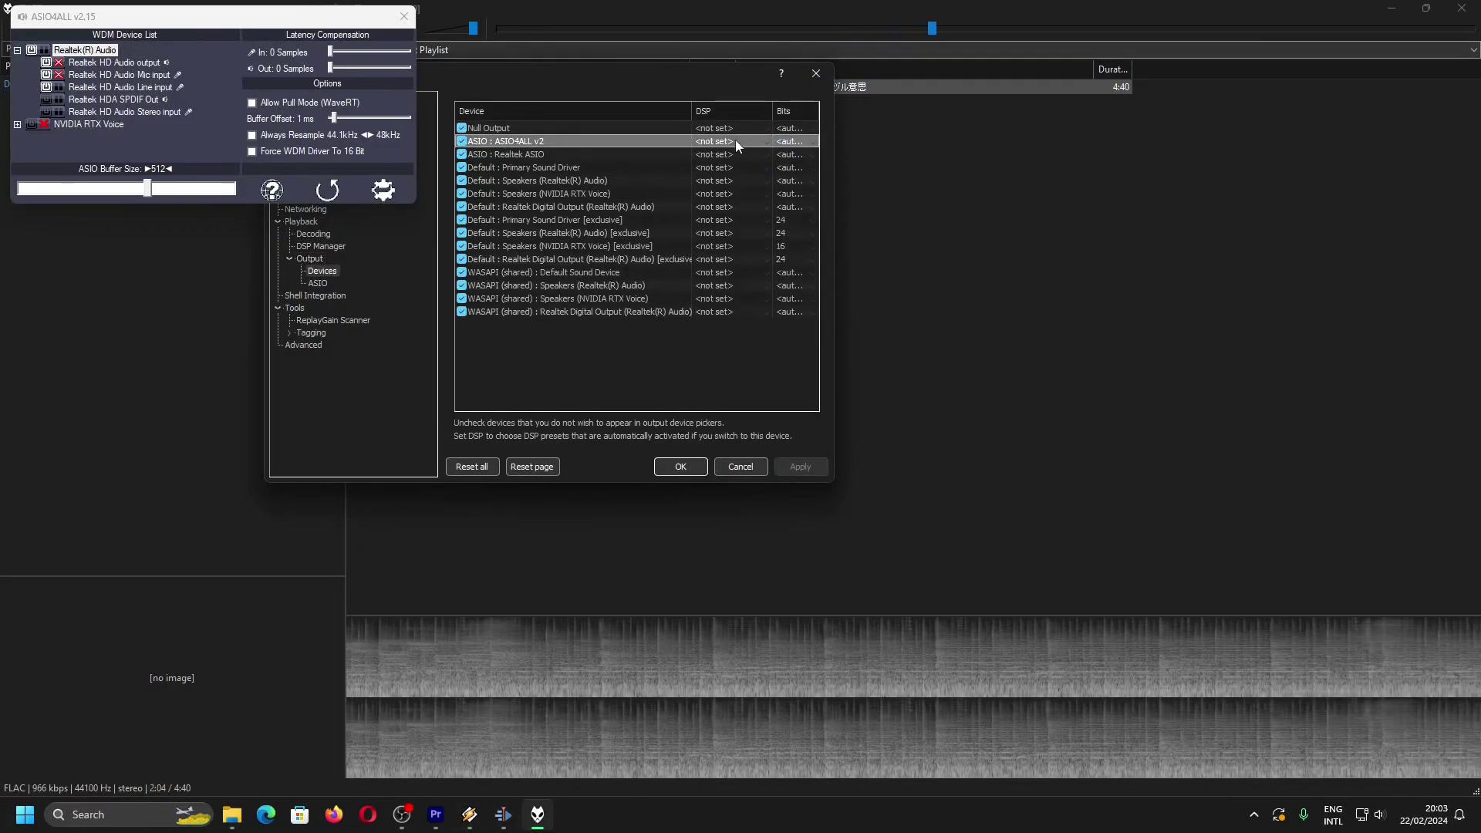
{"action": "left_click", "coordinate": [740, 466]}
- Switch to OBS, unmute Desktop Audio in the audio mixer and return to foobar2000
{"action": "left_click", "coordinate": [402, 814]}
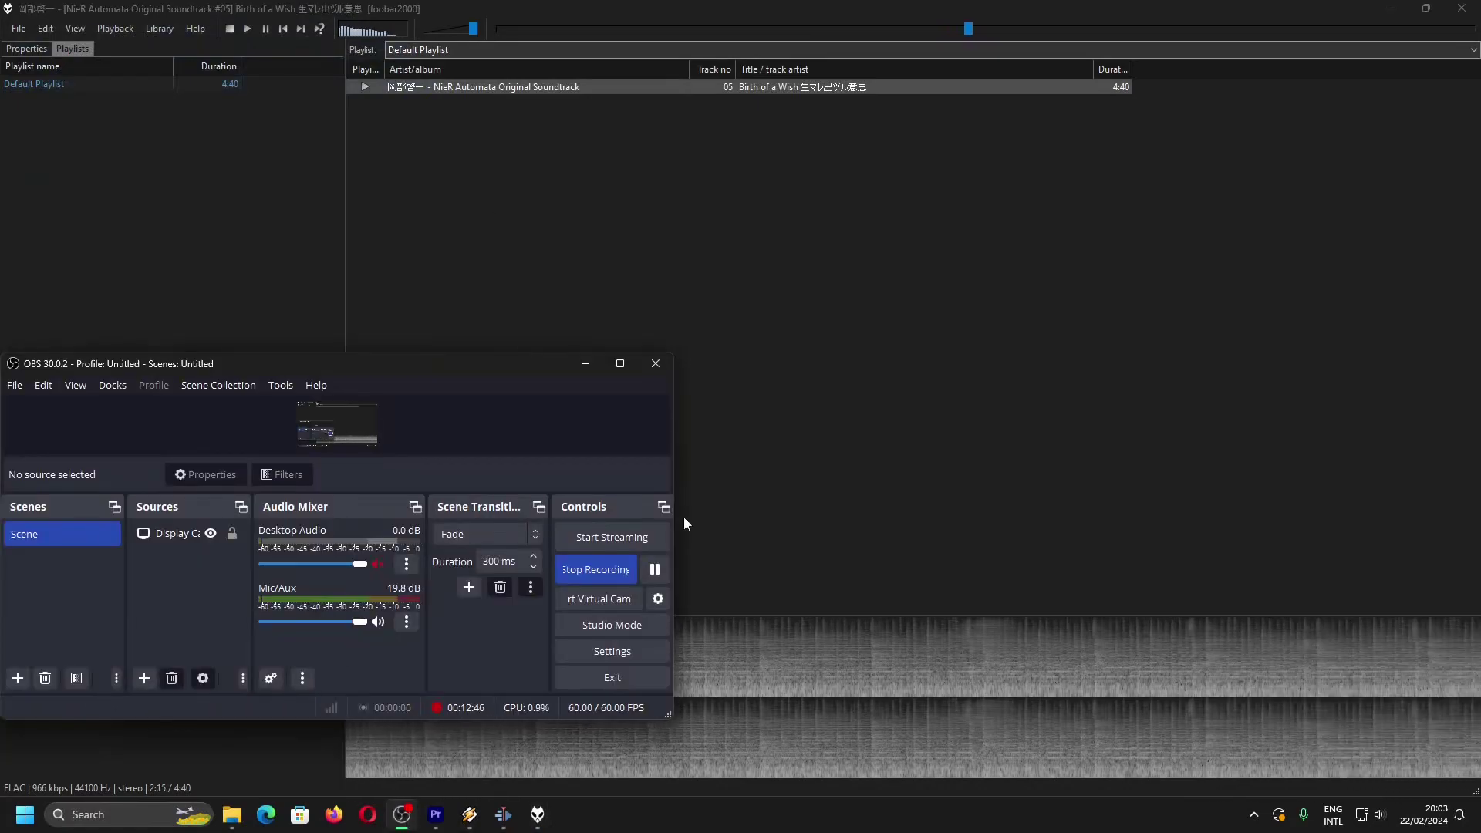
{"action": "left_click", "coordinate": [377, 563]}
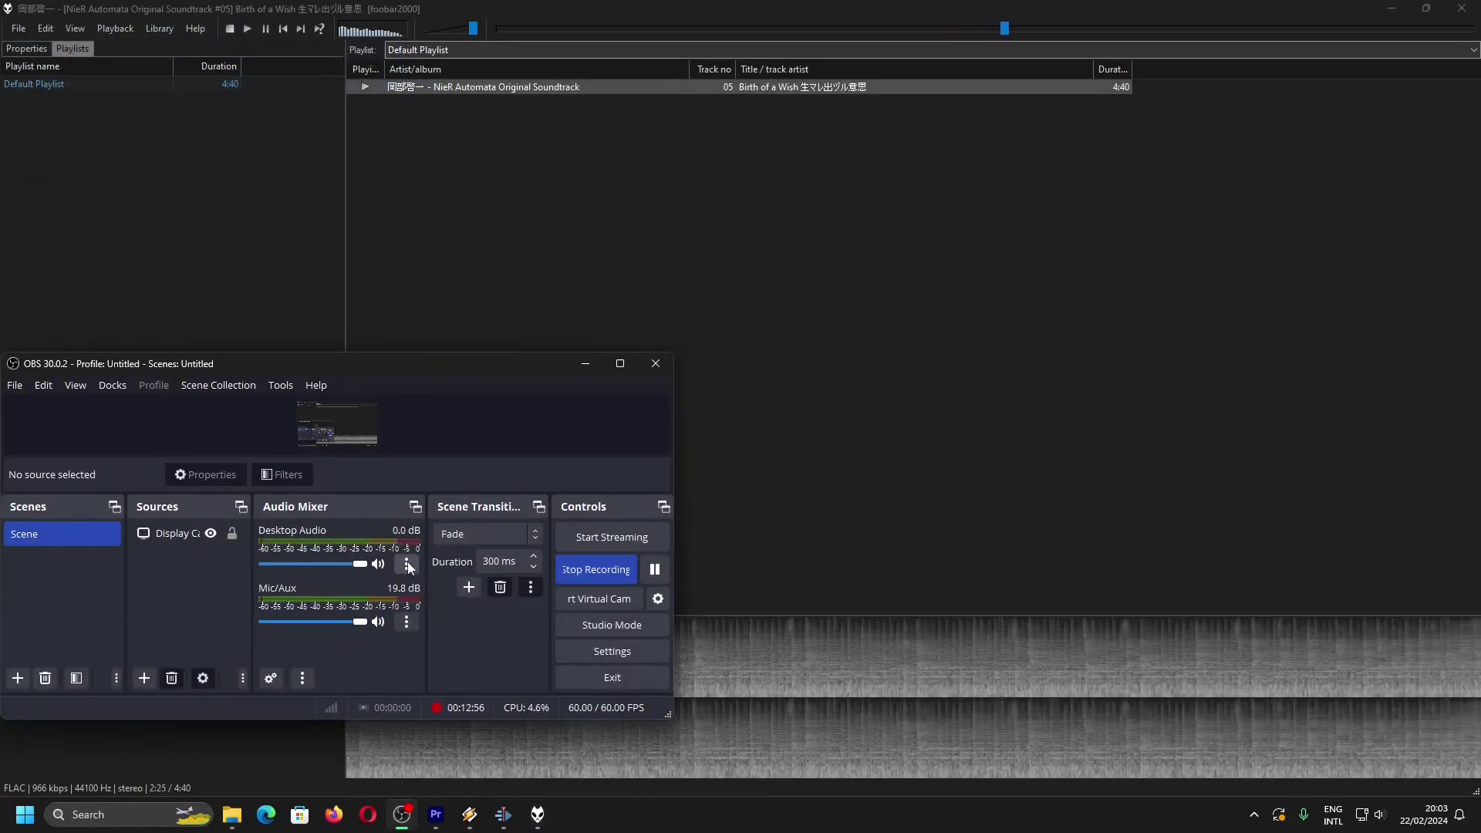
{"action": "left_click", "coordinate": [310, 171]}
- Go through foobar2000's output, device and ASIO preferences, examine the Realtek entries in the ASIO4ALL v2 control panel, and confirm the preferences
{"action": "left_click", "coordinate": [160, 29]}
{"action": "left_click", "coordinate": [186, 81]}
{"action": "left_click", "coordinate": [402, 814]}
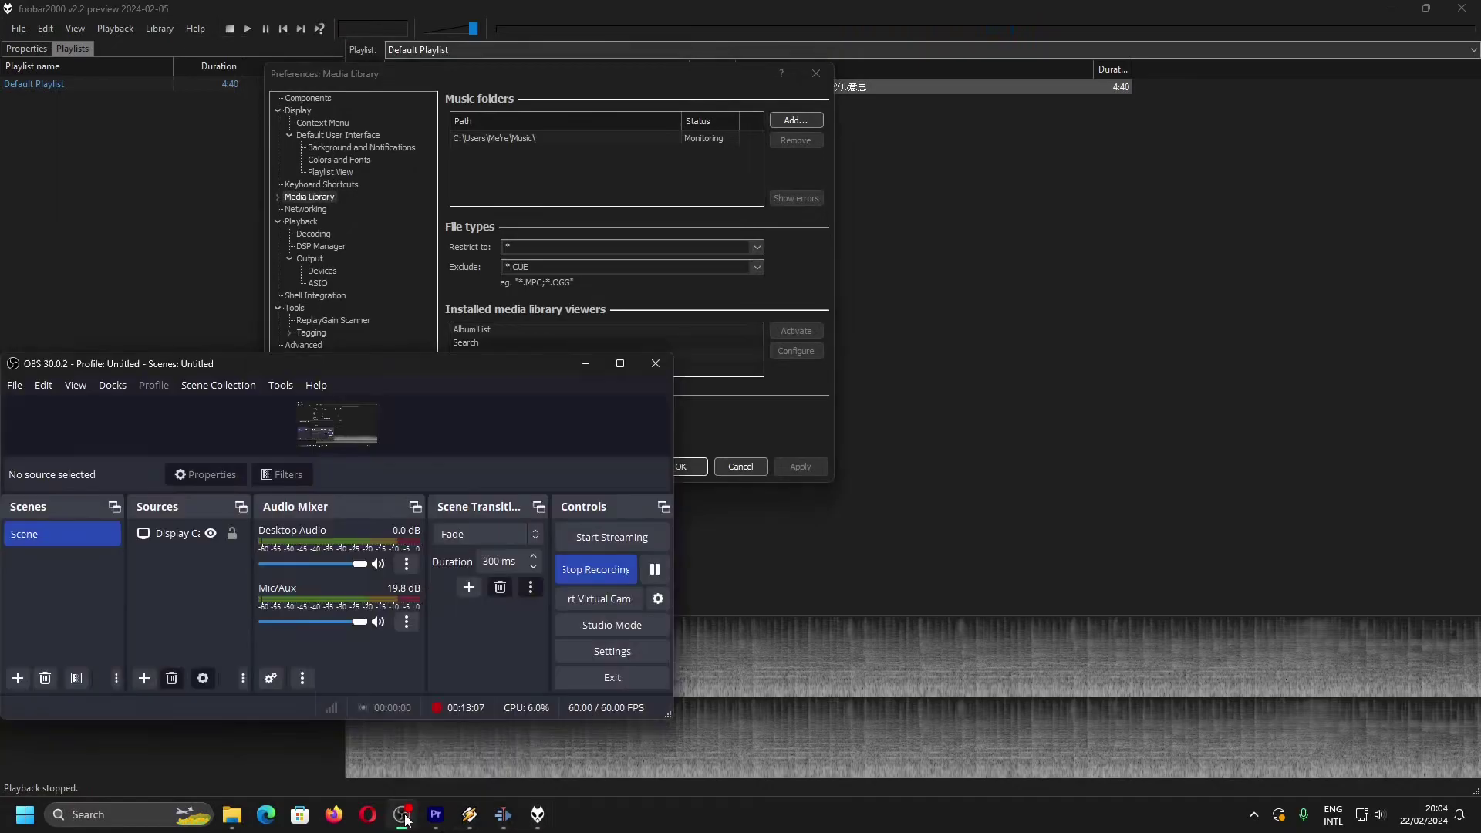
{"action": "left_click", "coordinate": [311, 258]}
{"action": "left_click", "coordinate": [324, 272]}
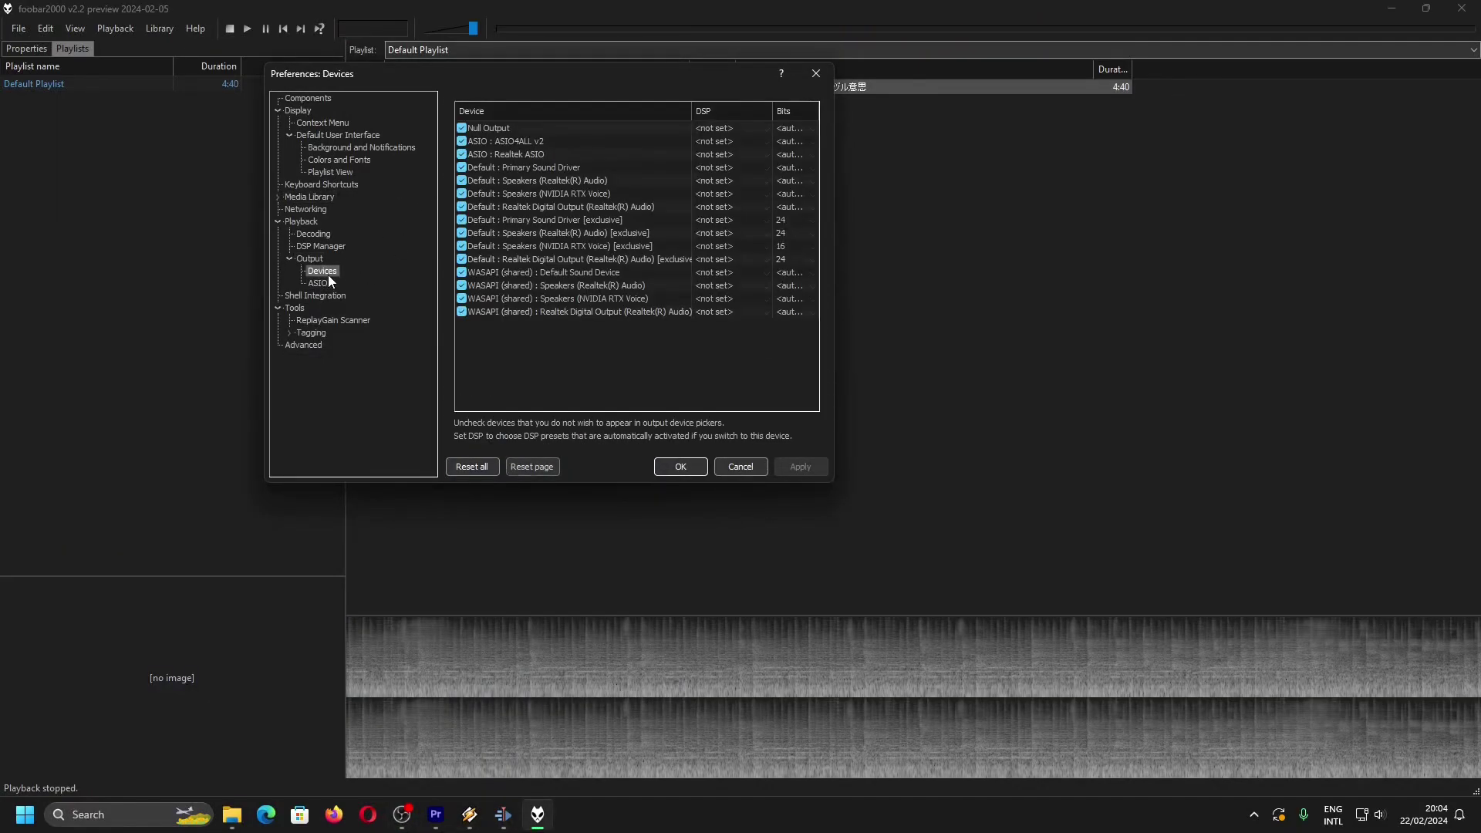
{"action": "left_click", "coordinate": [318, 283]}
{"action": "double_click", "coordinate": [502, 123]}
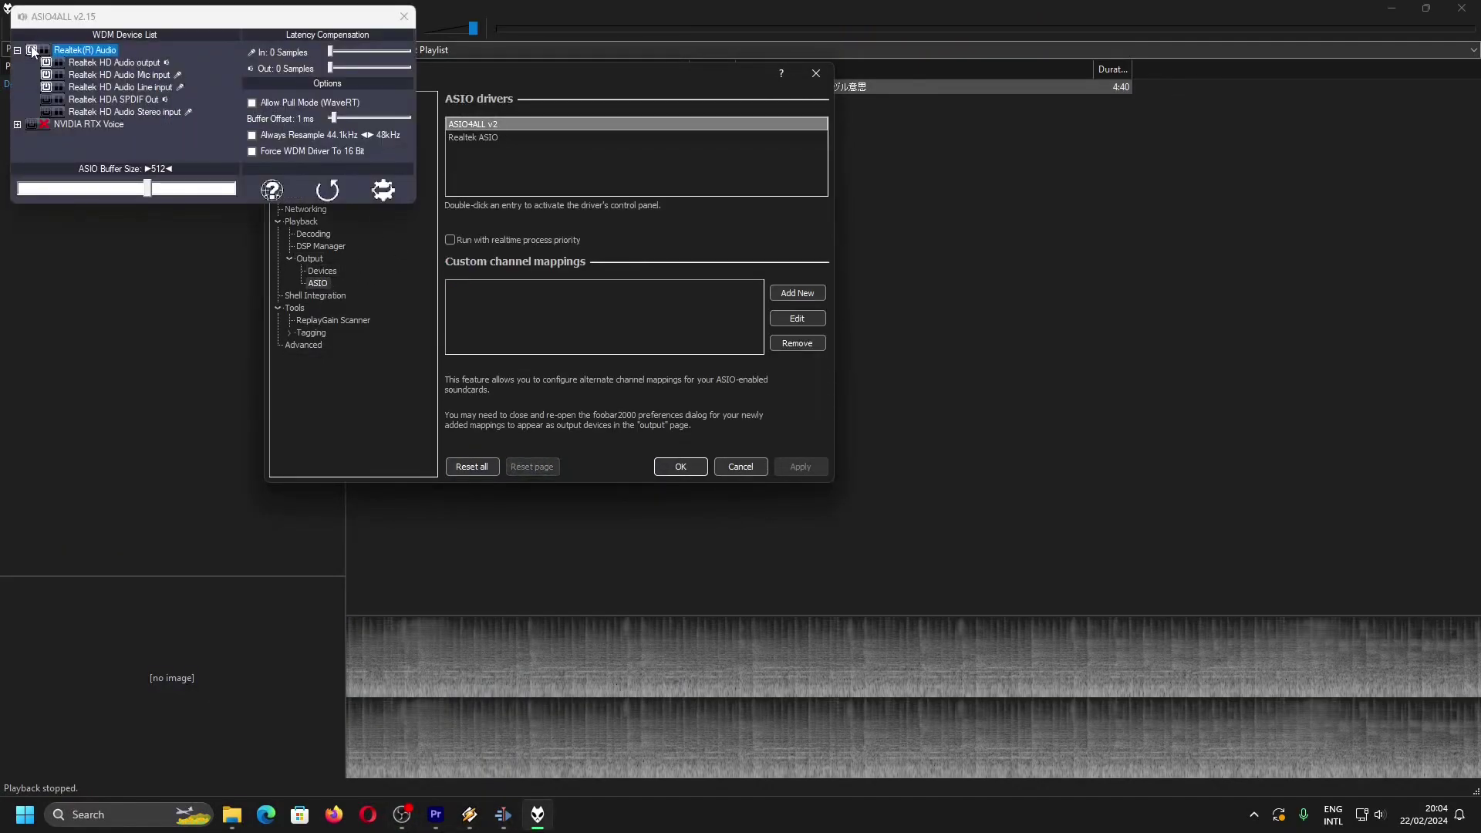
{"action": "left_click", "coordinate": [680, 467]}
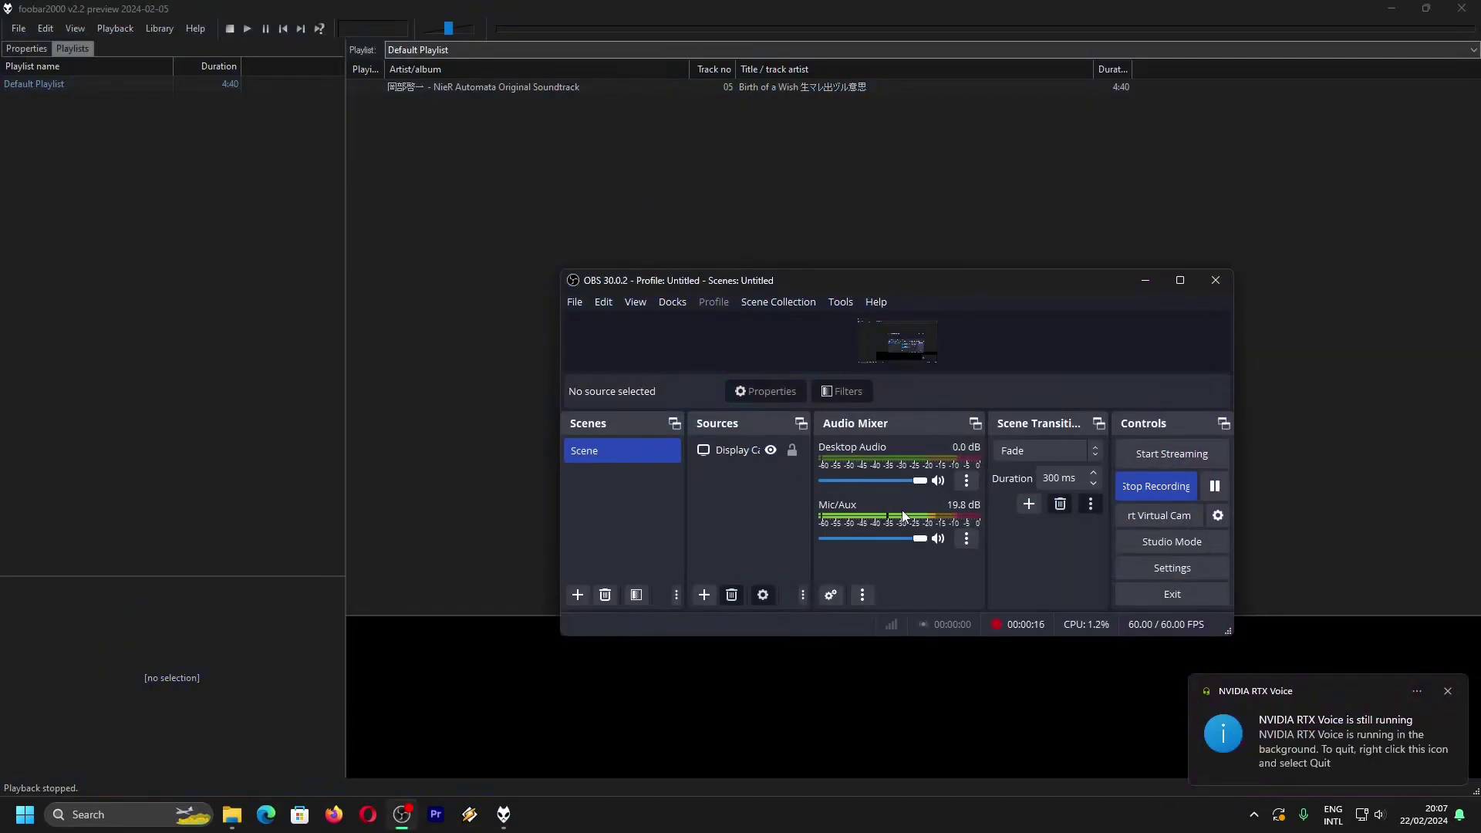
- Open foobar2000's preferences and arrange foobar2000 and a smaller OBS window side by side on the desktop
{"action": "left_click", "coordinate": [159, 28]}
{"action": "left_click", "coordinate": [224, 105]}
{"action": "key", "text": "super+Left"}
{"action": "left_click", "coordinate": [1079, 293]}
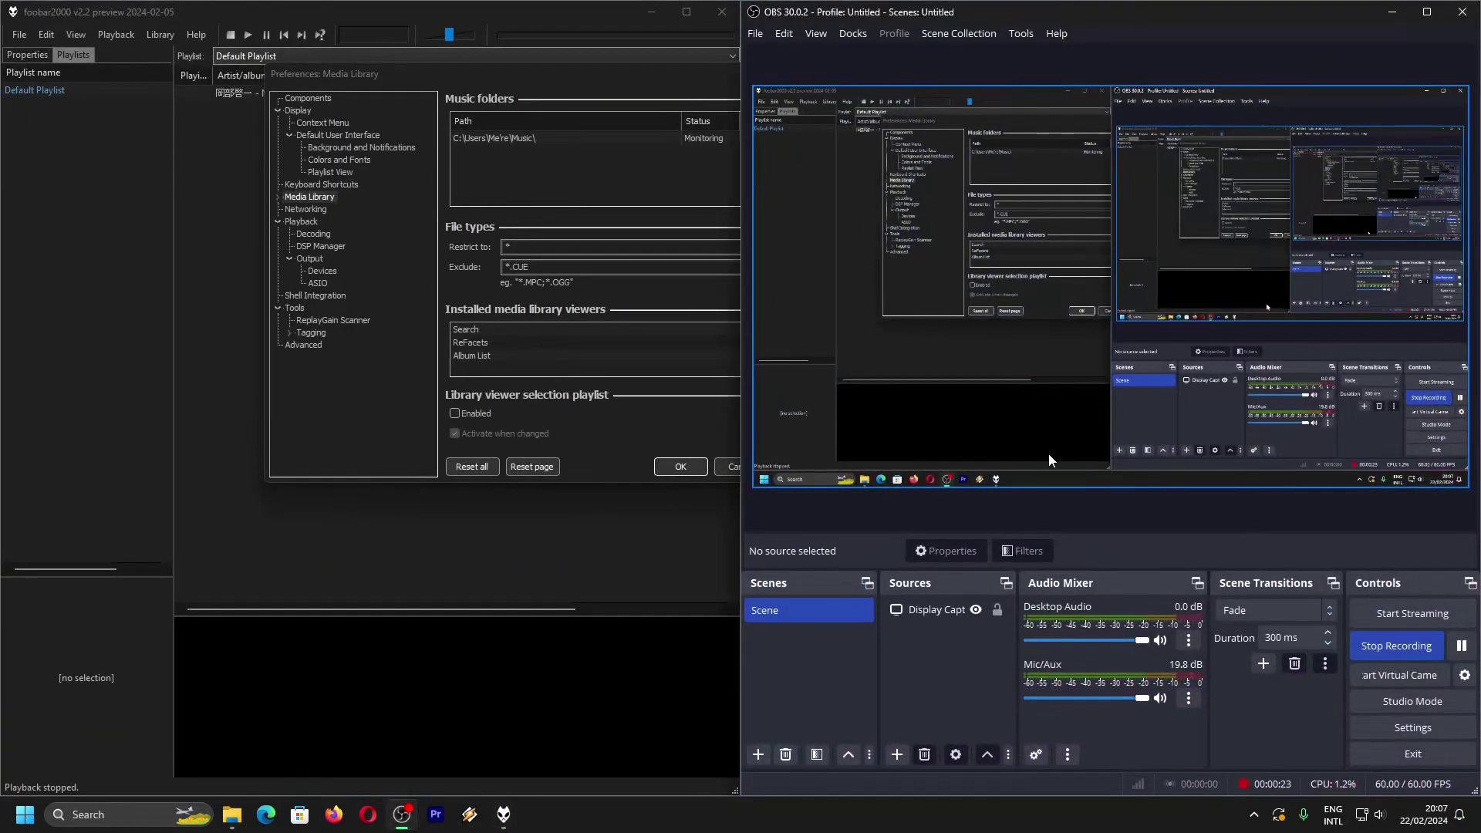
{"action": "left_click_drag", "start_coordinate": [1182, 12], "coordinate": [1159, 171]}
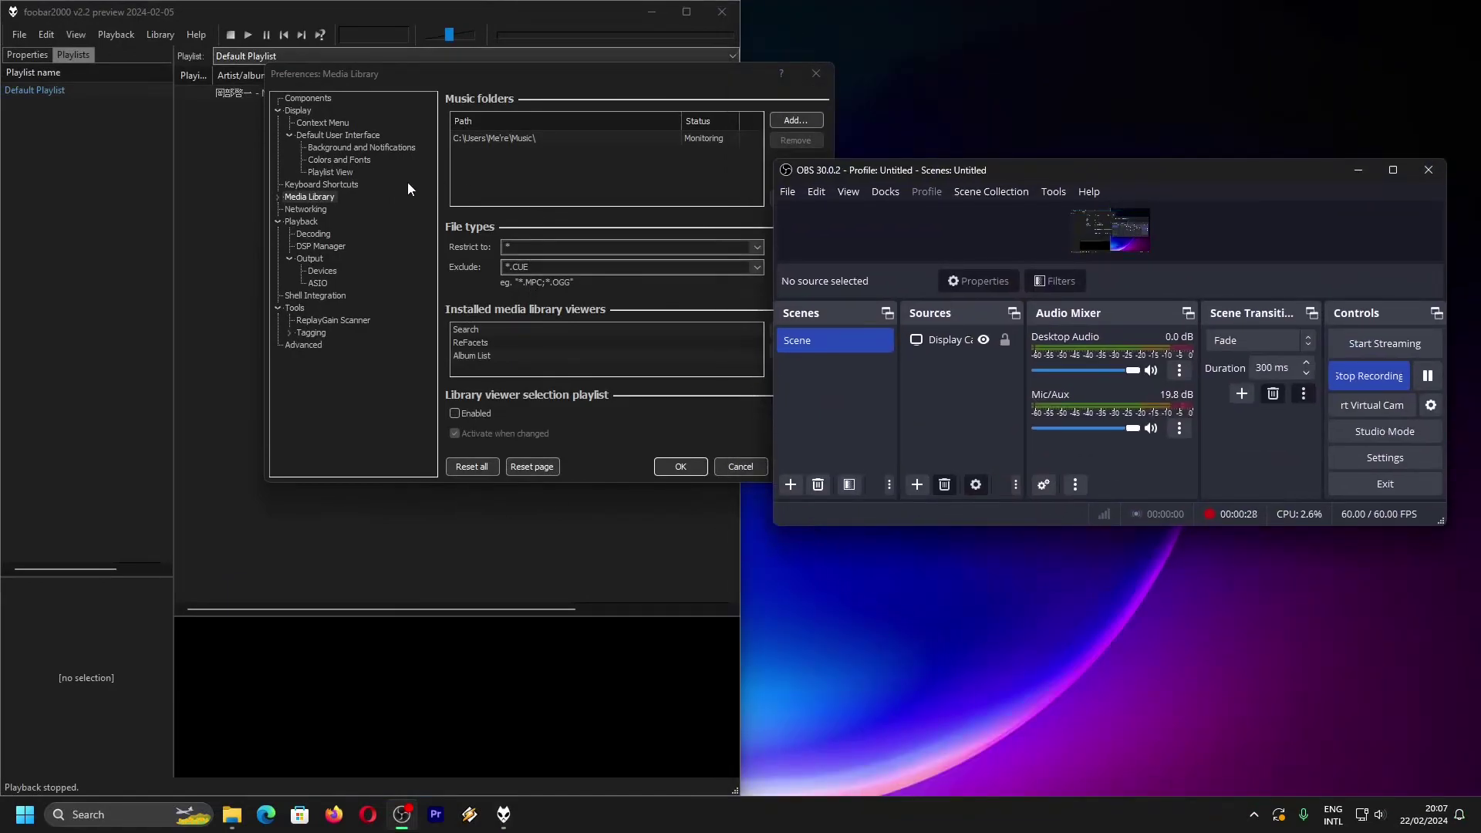
- Switch foobar2000's output device to ASIO : ASIO4ALL v2 beside the OBS mixer and confirm the preferences
{"action": "left_click", "coordinate": [311, 260]}
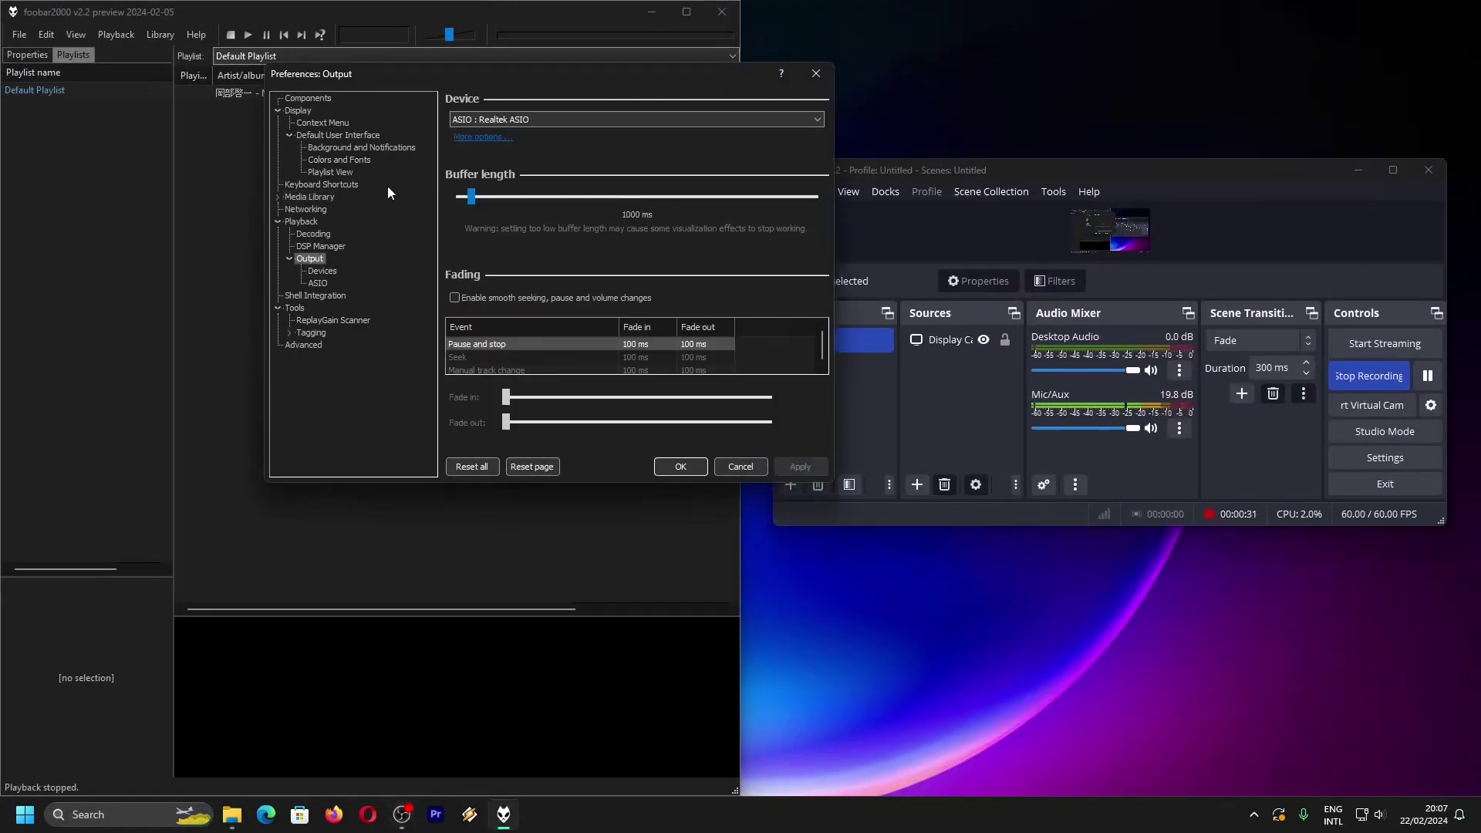
{"action": "left_click", "coordinate": [505, 119]}
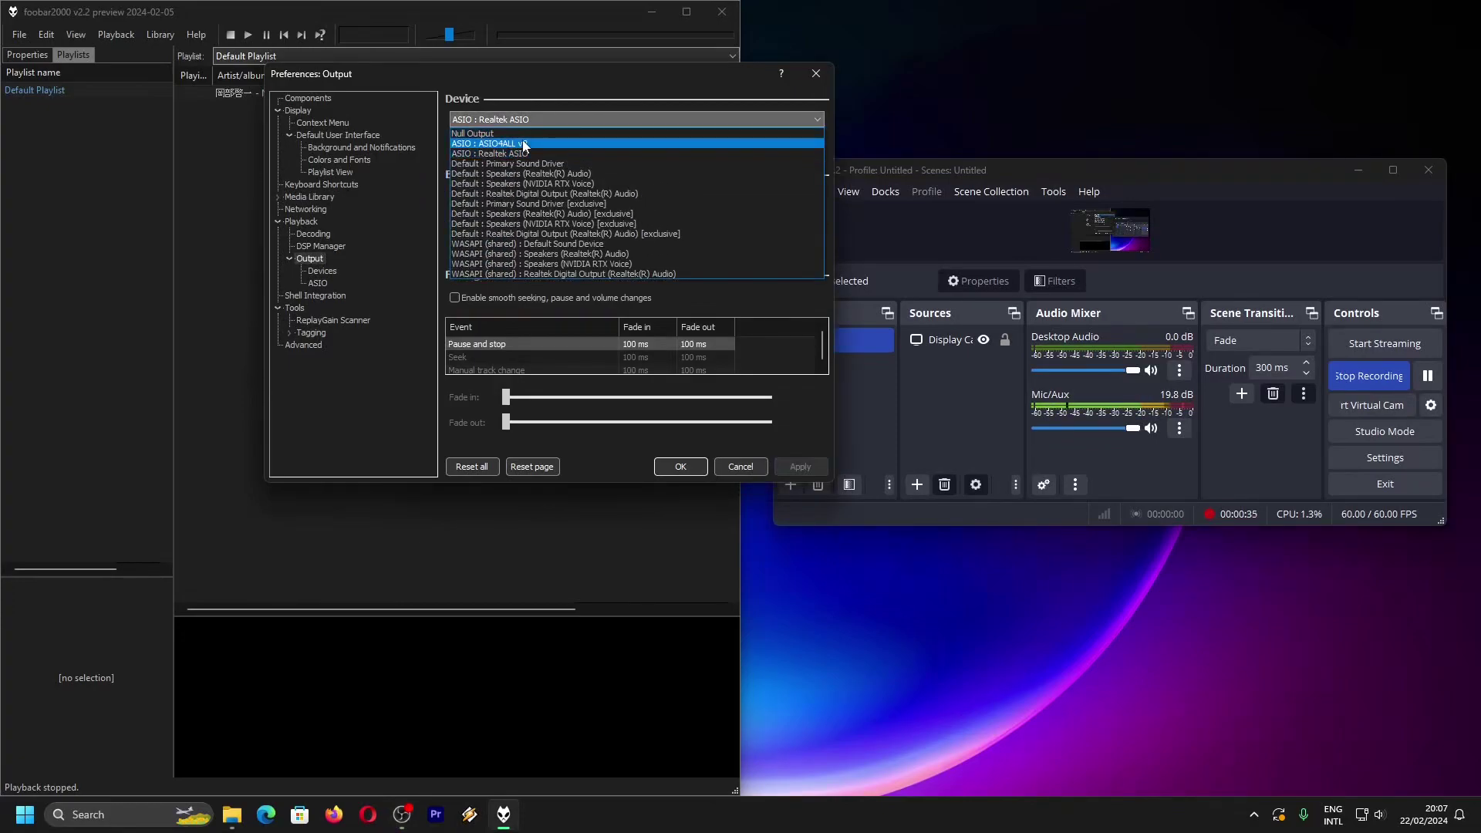
{"action": "left_click", "coordinate": [524, 145]}
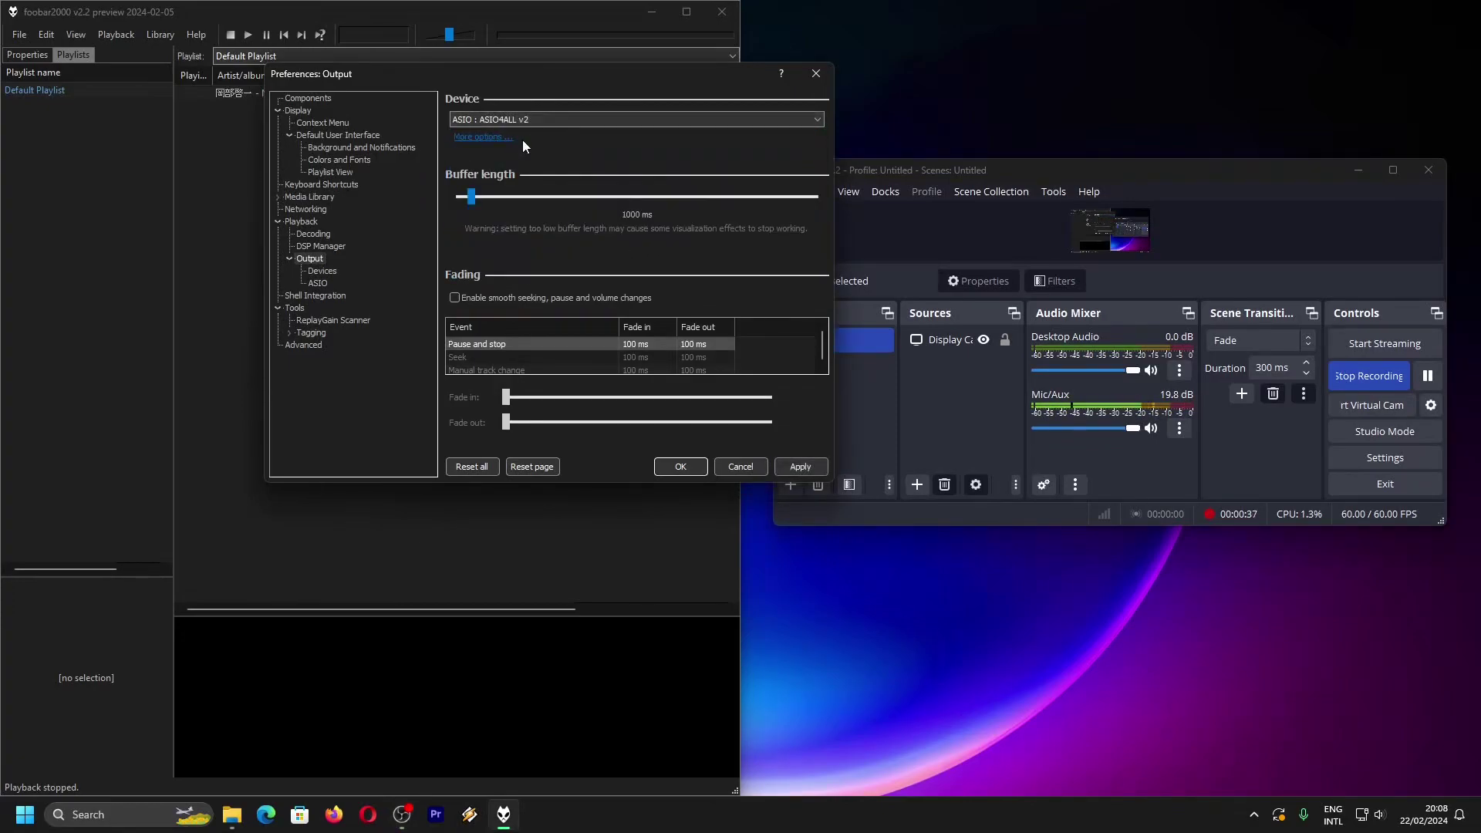
{"action": "left_click", "coordinate": [686, 469]}
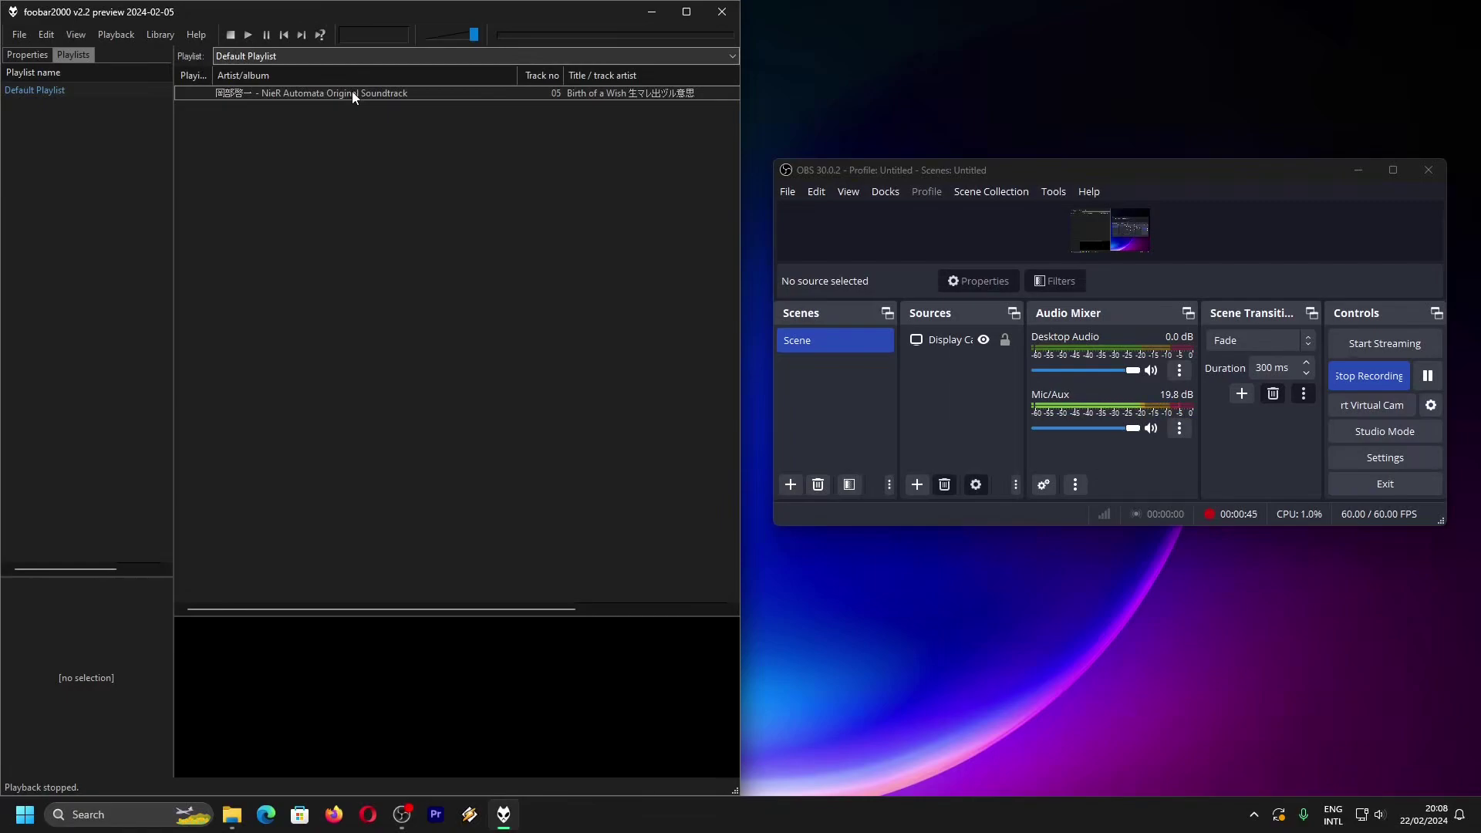
- Play the NieR Automata soundtrack track in foobar2000 through ASIO4ALL beside the OBS mixer, and stop playback
{"action": "double_click", "coordinate": [261, 94]}
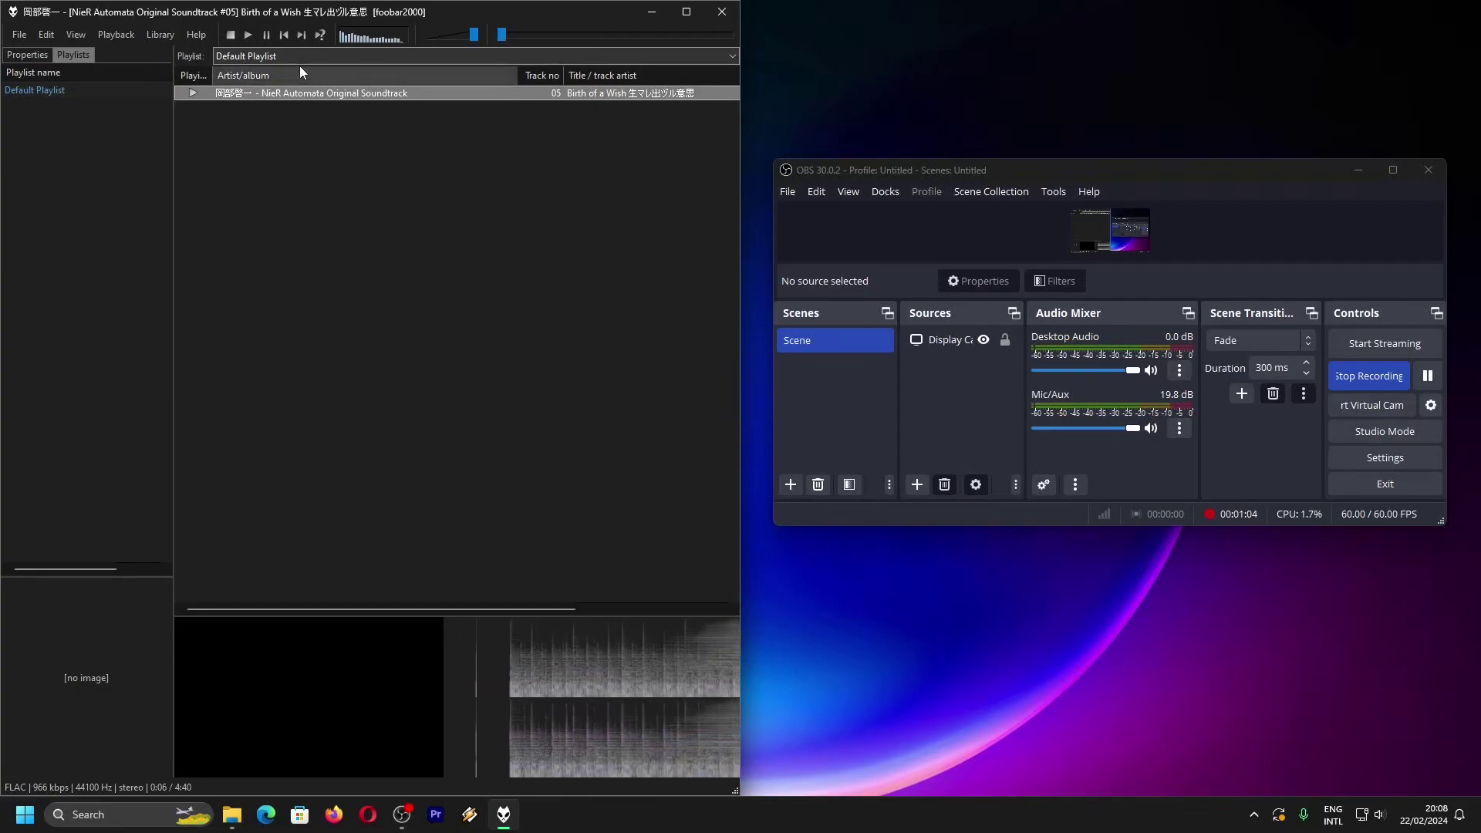
{"action": "left_click", "coordinate": [234, 41]}
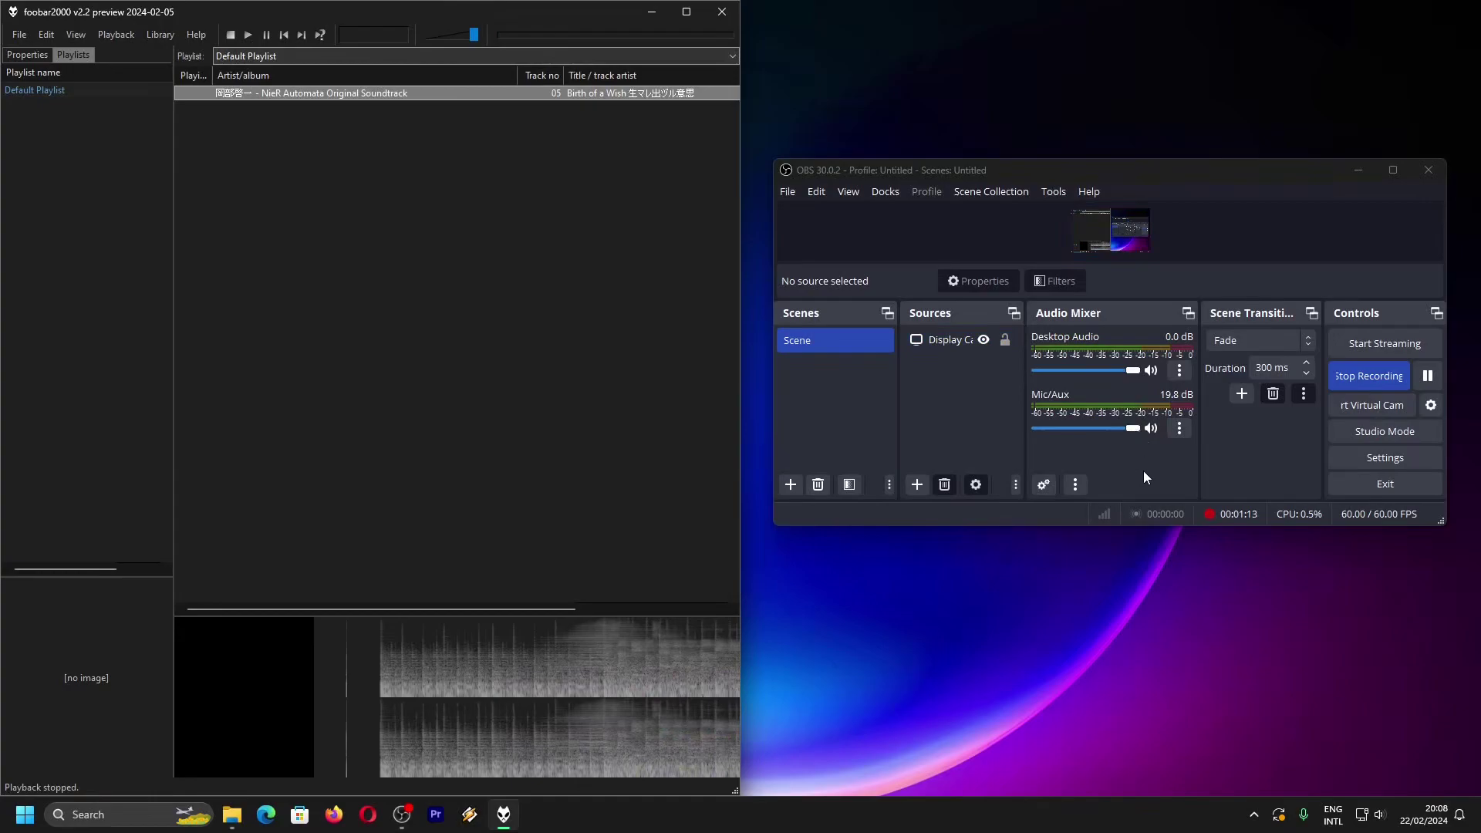
- Open NVIDIA RTX Voice, examine its input and output device settings, close the window and dismiss its background notification
{"action": "left_click", "coordinate": [1253, 814]}
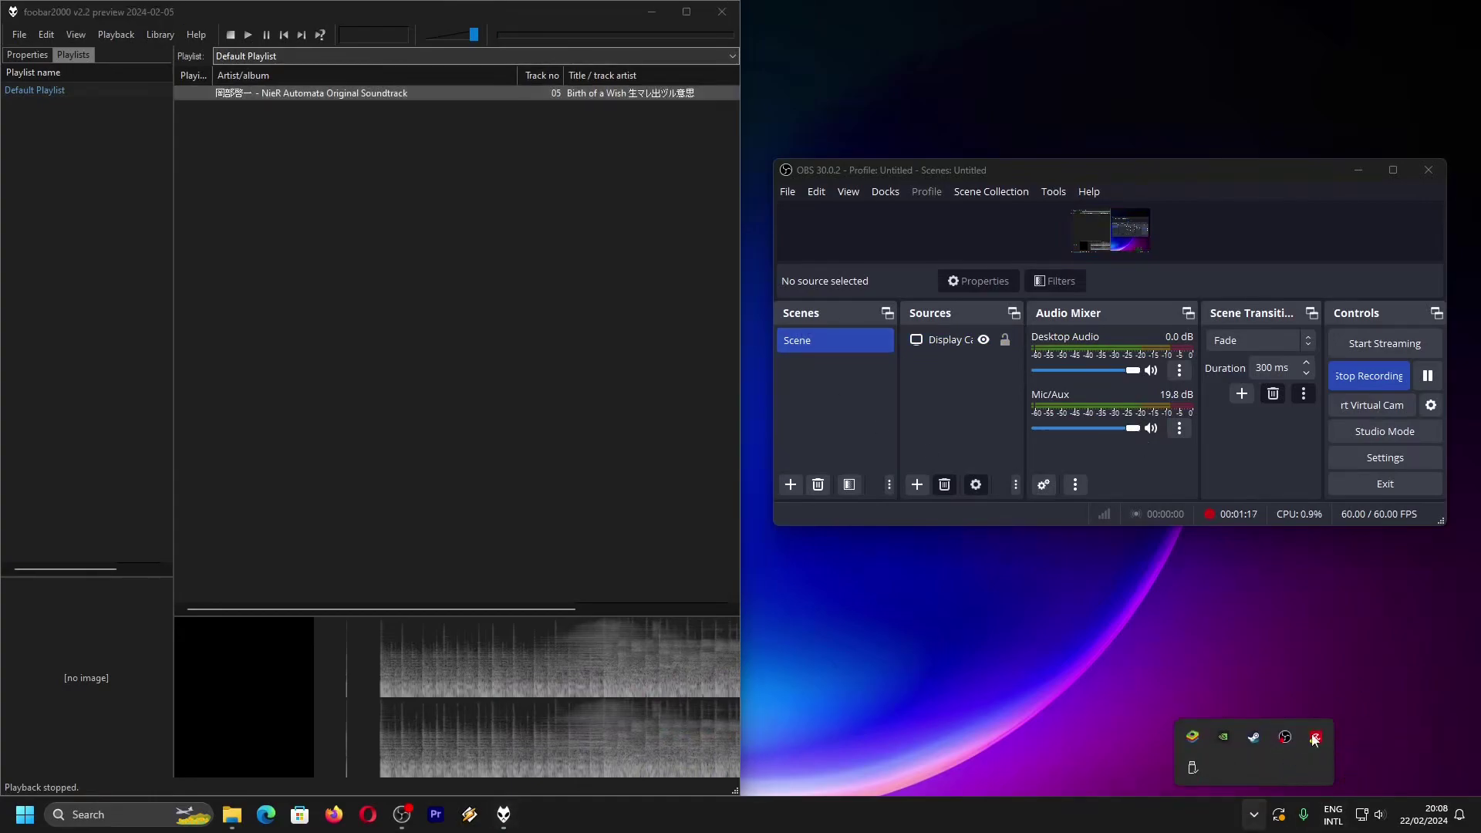
{"action": "key", "text": "super"}
{"action": "left_click", "coordinate": [303, 468]}
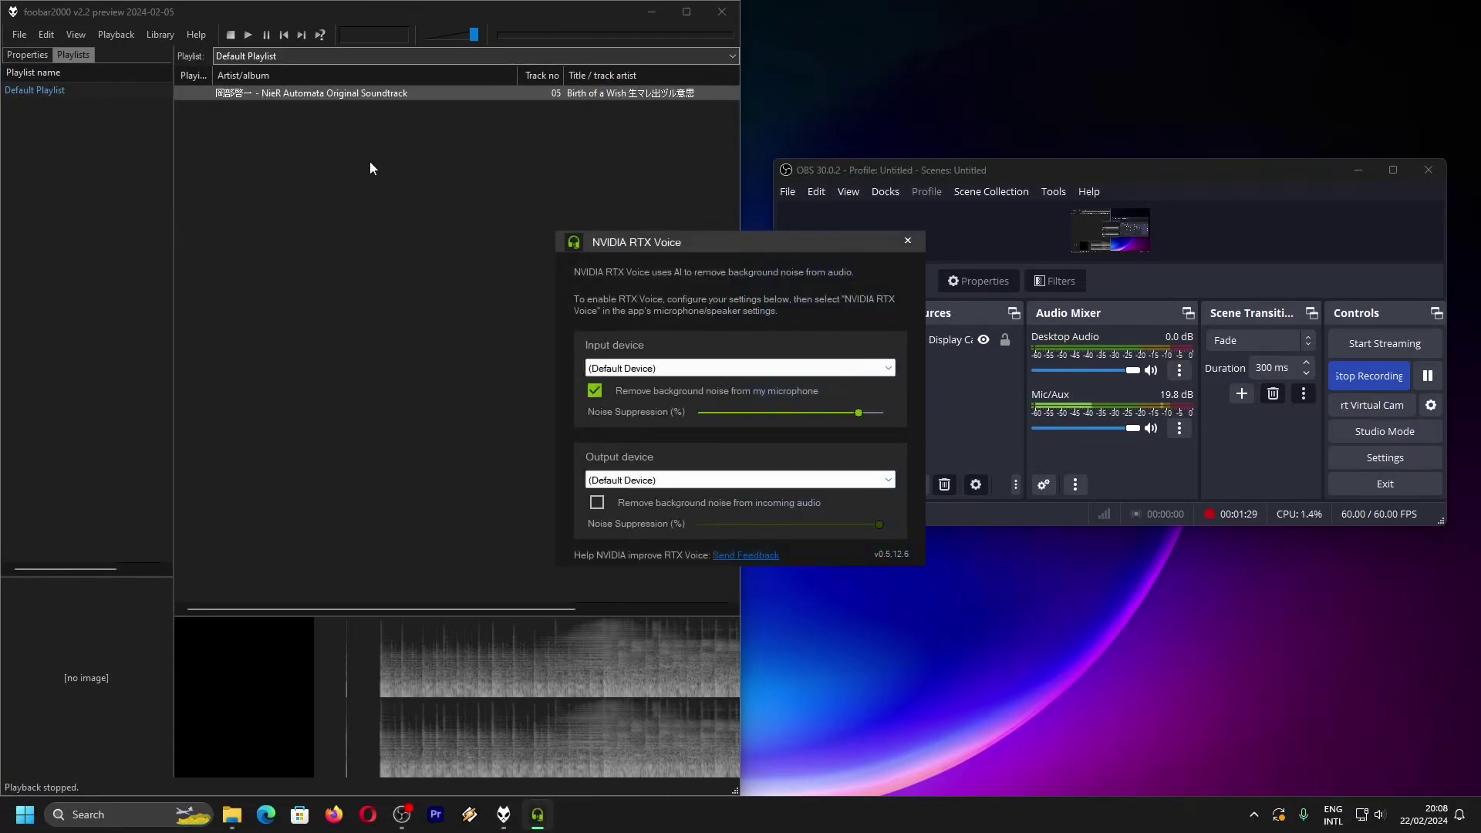
{"action": "left_click", "coordinate": [907, 241]}
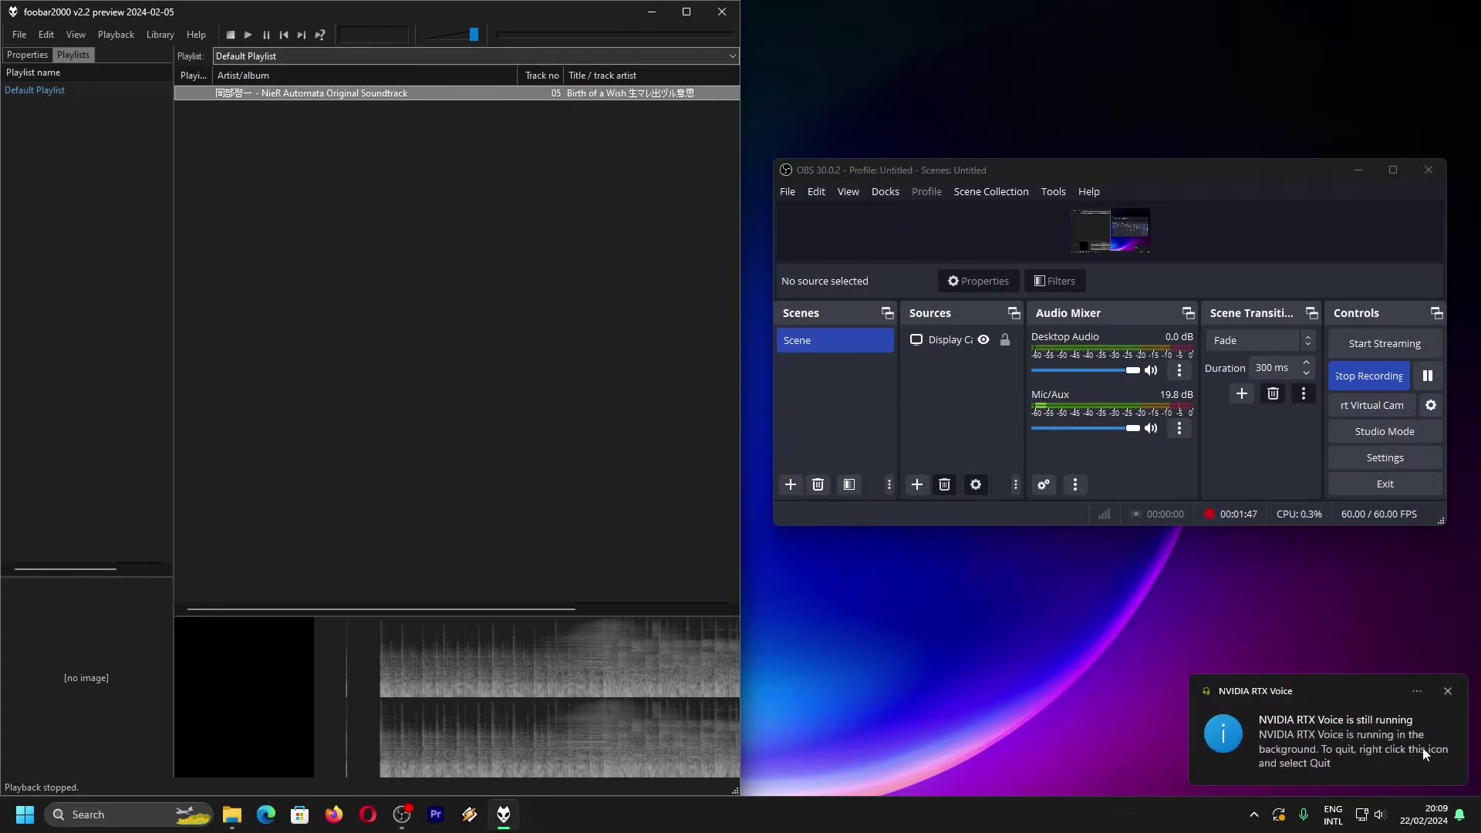
{"action": "left_click", "coordinate": [1445, 698]}
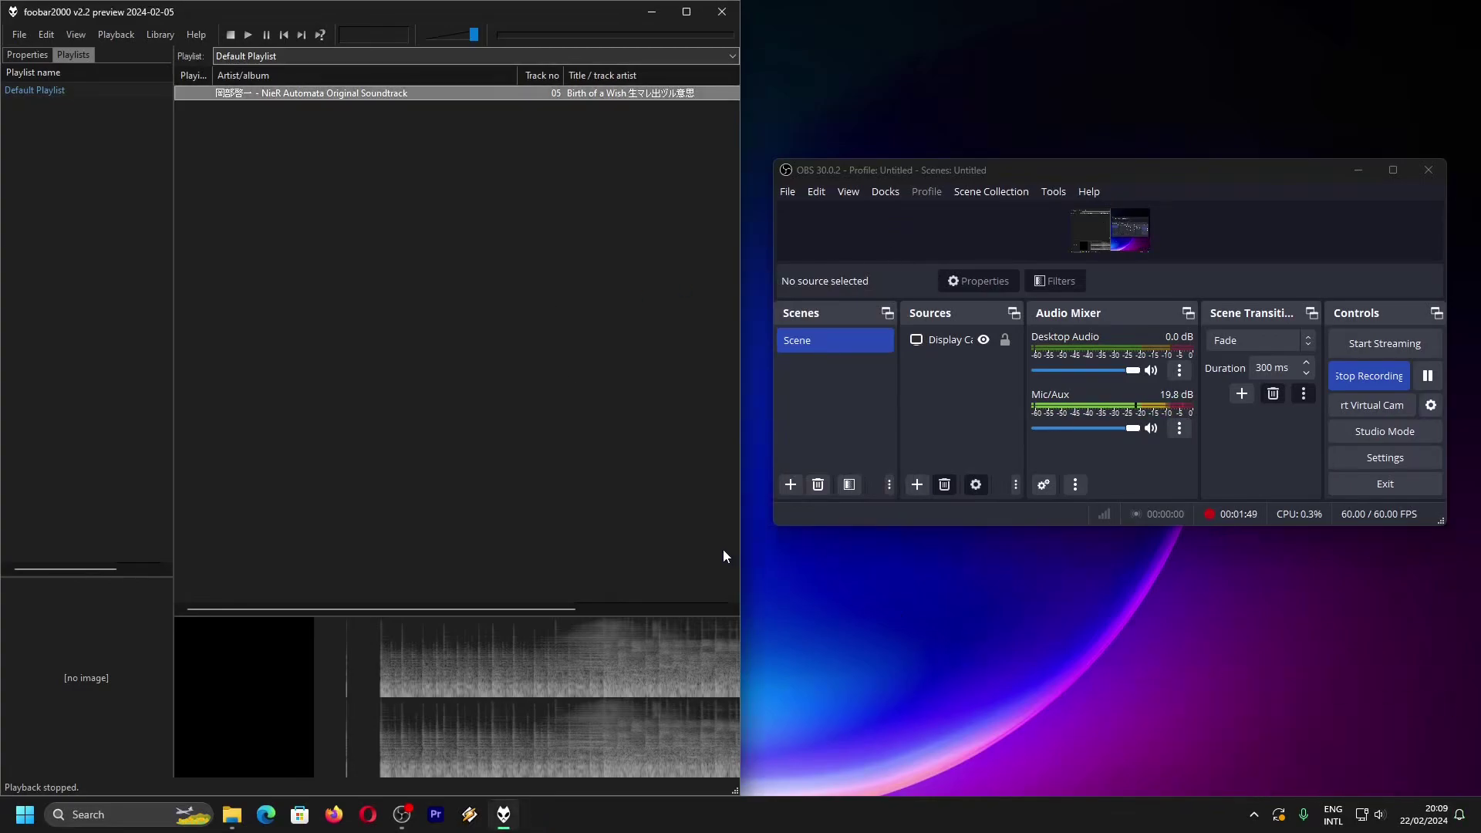